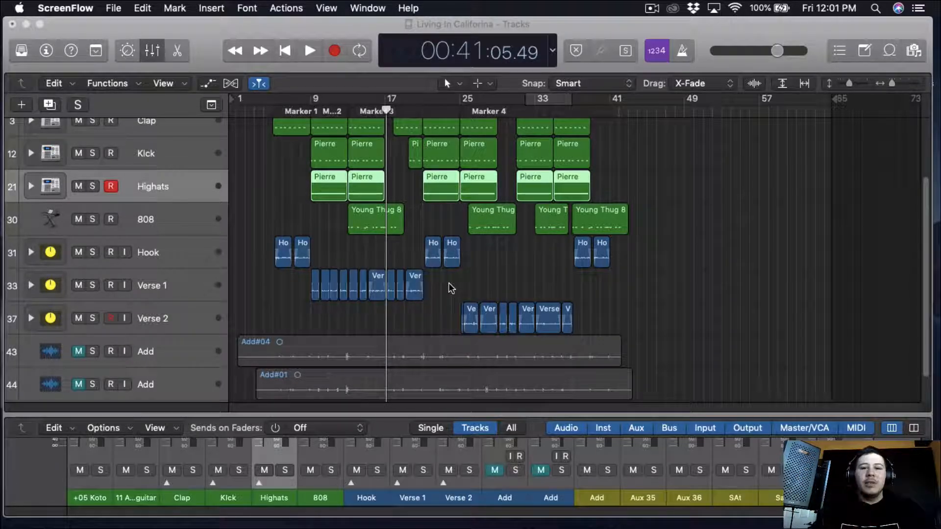
Step: Set a cycle range over the Verse 1 regions, from about bar 8 to bar 21
{"action": "scroll", "coordinate": [449, 283], "scroll_direction": "up", "scroll_amount": 1}
{"action": "scroll", "coordinate": [441, 288], "scroll_direction": "up", "scroll_amount": 1}
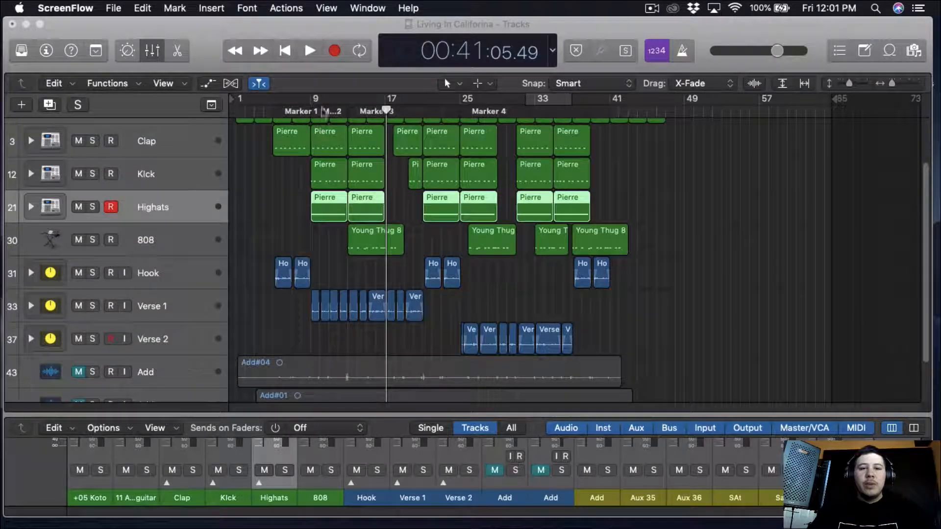
{"action": "left_click_drag", "start_coordinate": [312, 102], "coordinate": [421, 101]}
{"action": "scroll", "coordinate": [331, 168], "scroll_direction": "up", "scroll_amount": 3}
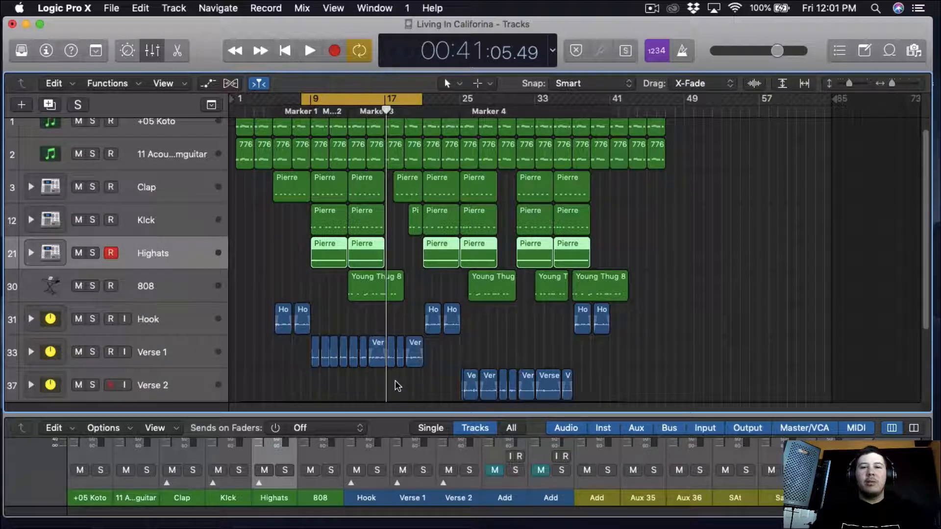
Step: Play back the looped verse section to hear the unprocessed Verse 1 vocal in the mix, and stop playback
{"action": "scroll", "coordinate": [395, 380], "scroll_direction": "up", "scroll_amount": 1}
{"action": "key", "text": "space"}
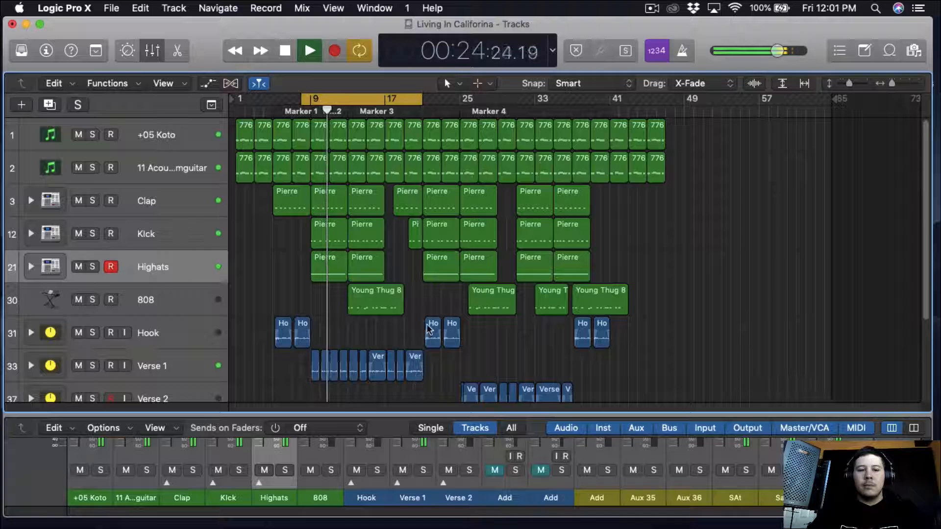
{"action": "scroll", "coordinate": [428, 328], "scroll_direction": "down", "scroll_amount": 1}
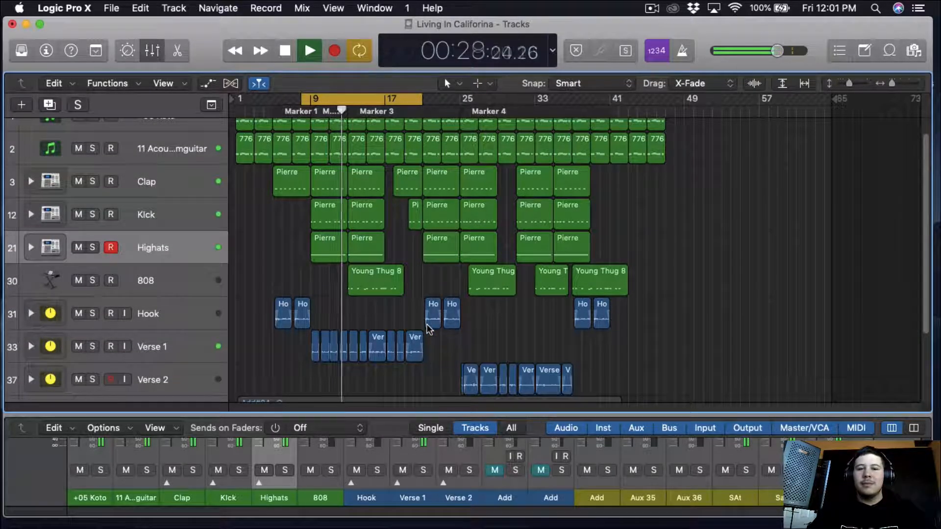
{"action": "scroll", "coordinate": [427, 327], "scroll_direction": "down", "scroll_amount": 1}
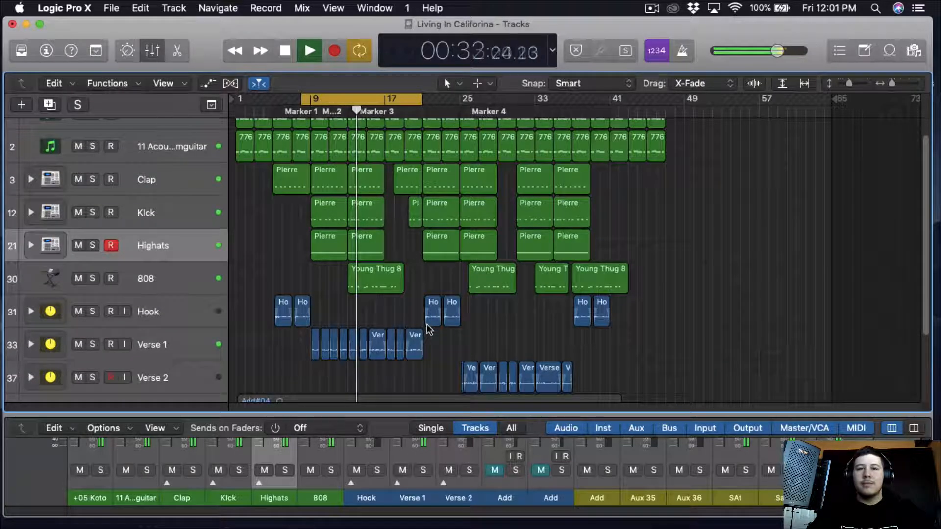
{"action": "scroll", "coordinate": [427, 328], "scroll_direction": "up", "scroll_amount": 1}
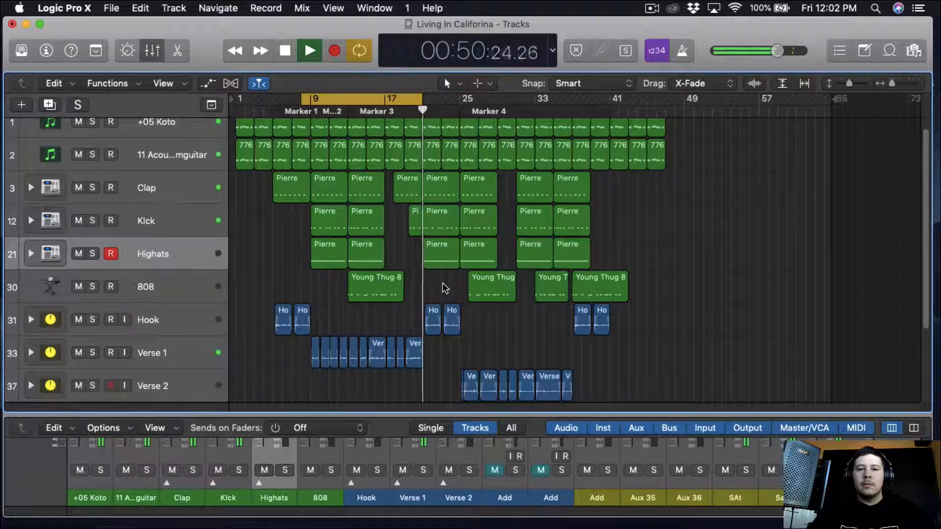
{"action": "key", "text": "space"}
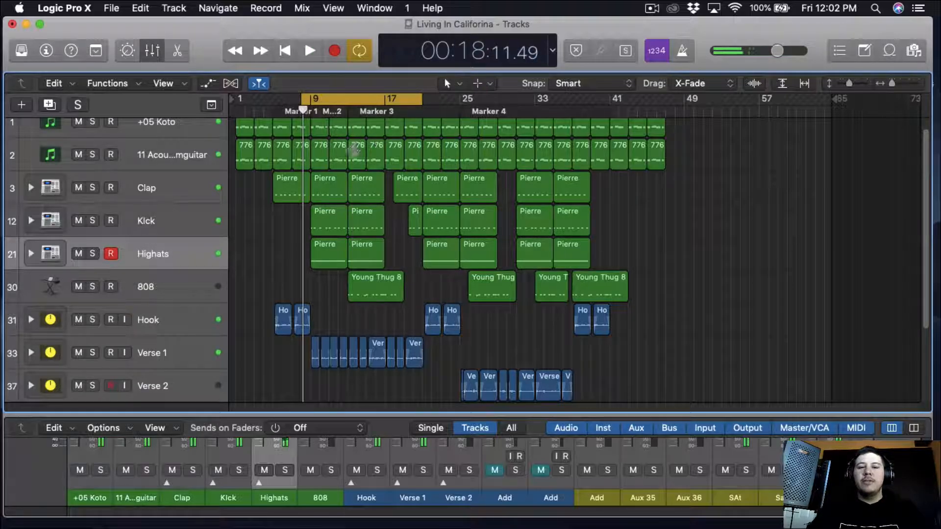
Step: Insert the Waves RCompressor (s) plug-in on the Verse 1 channel strip
{"action": "scroll", "coordinate": [425, 301], "scroll_direction": "down", "scroll_amount": 2}
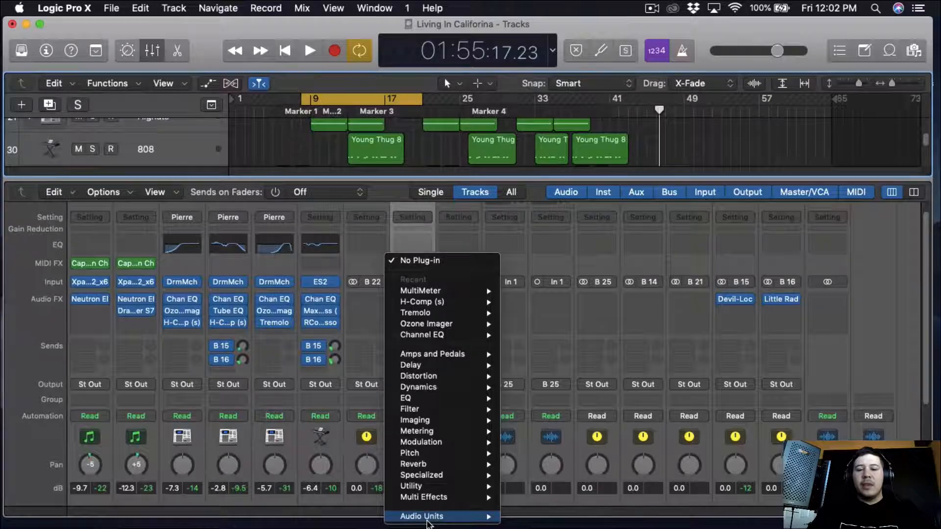
{"action": "mouse_move", "coordinate": [441, 516]}
{"action": "mouse_move", "coordinate": [564, 352]}
{"action": "mouse_move", "coordinate": [659, 351]}
{"action": "scroll", "coordinate": [765, 333], "scroll_direction": "down", "scroll_amount": 10}
{"action": "mouse_move", "coordinate": [828, 339]}
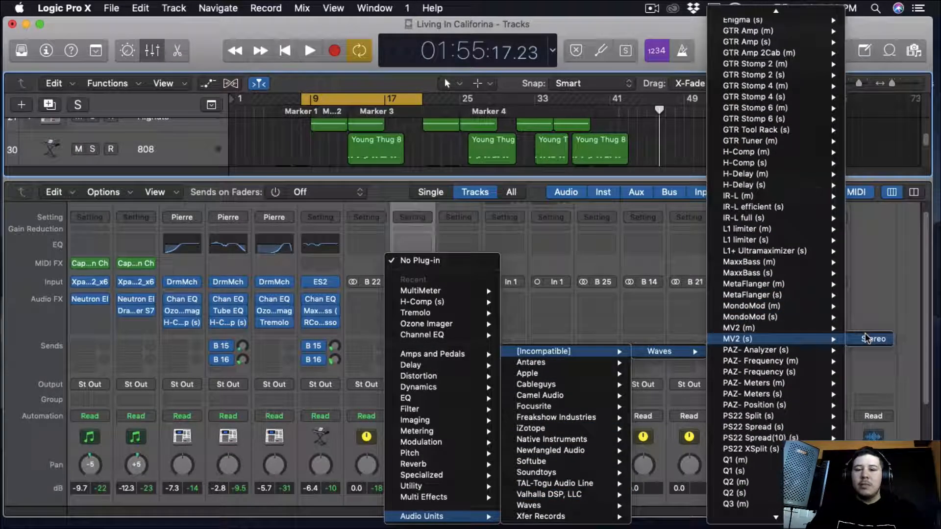
{"action": "scroll", "coordinate": [761, 351], "scroll_direction": "down", "scroll_amount": 5}
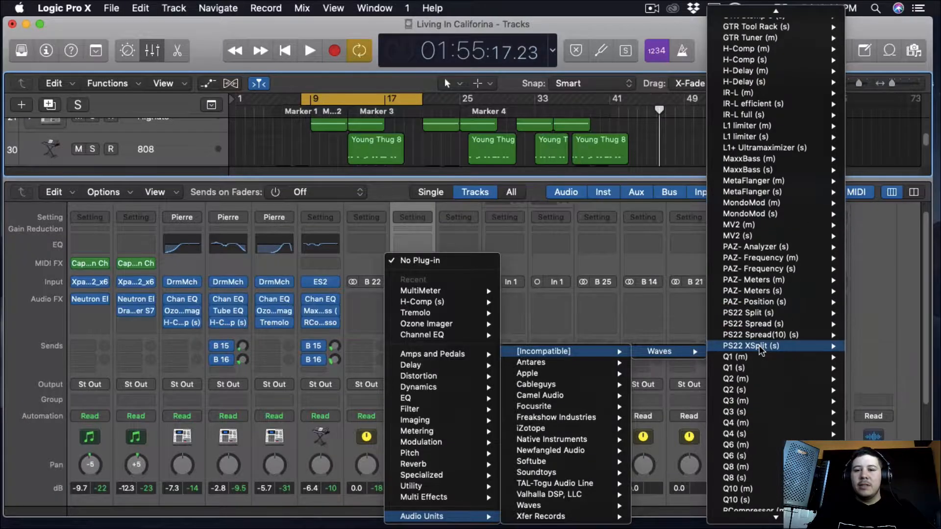
{"action": "scroll", "coordinate": [761, 350], "scroll_direction": "down", "scroll_amount": 2}
{"action": "left_click", "coordinate": [750, 510]}
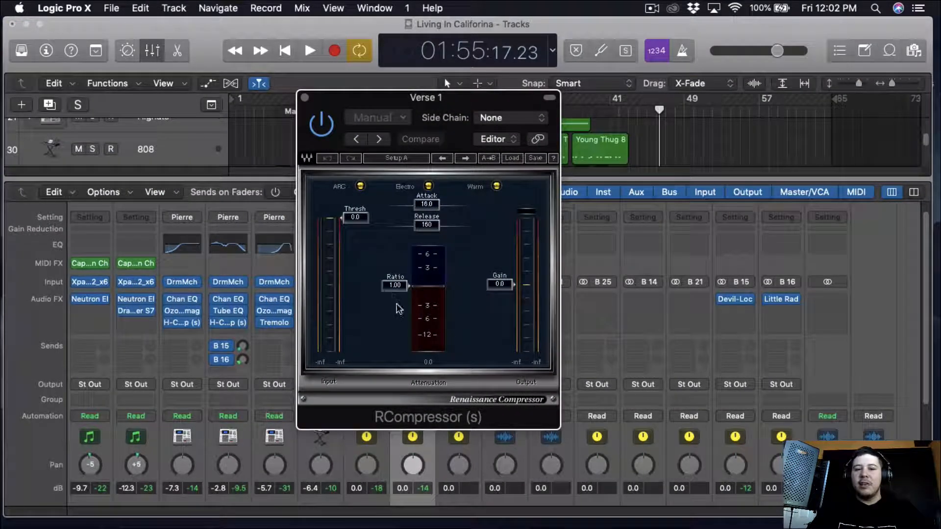
Step: Set the Verse 1 compressor's ratio to 2.00 and, while the loop plays, its threshold to -23.0, and close the compressor
{"action": "left_click_drag", "start_coordinate": [395, 286], "coordinate": [396, 304]}
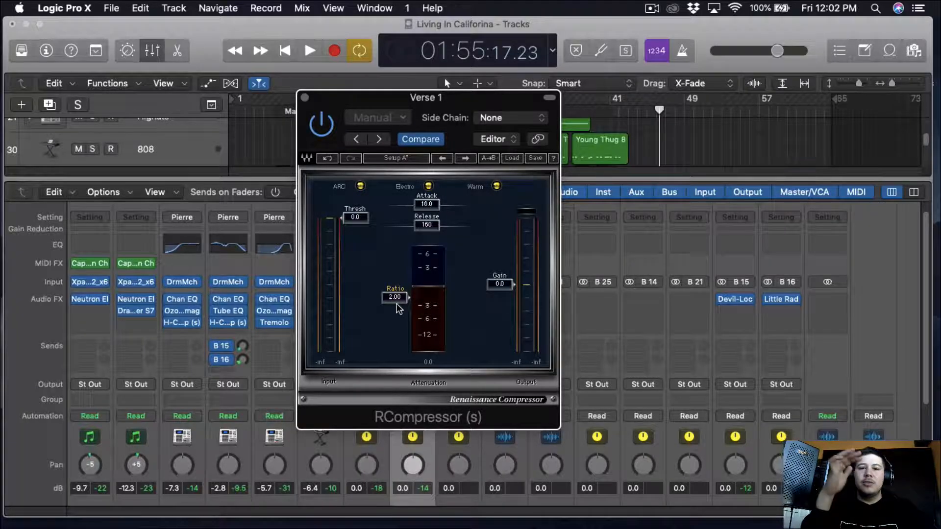
{"action": "key", "text": "space"}
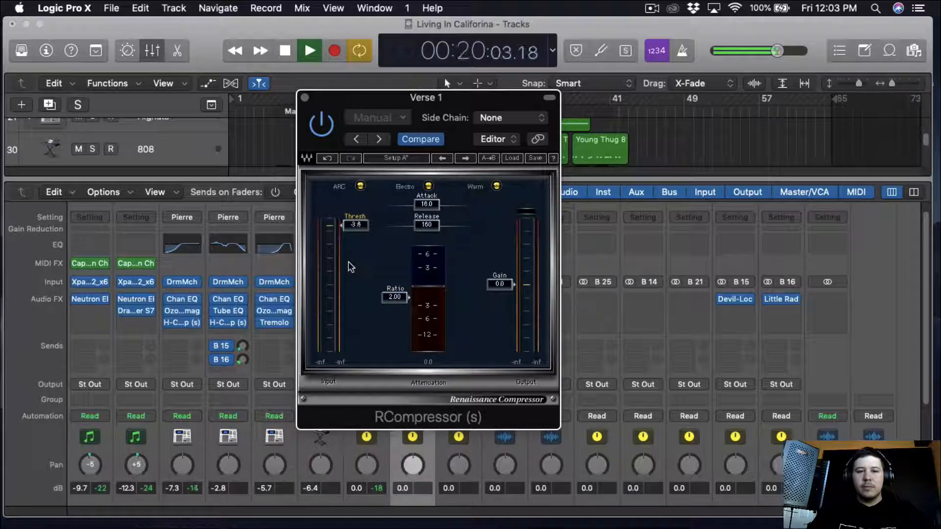
{"action": "scroll", "coordinate": [351, 267], "scroll_direction": "down", "scroll_amount": 15}
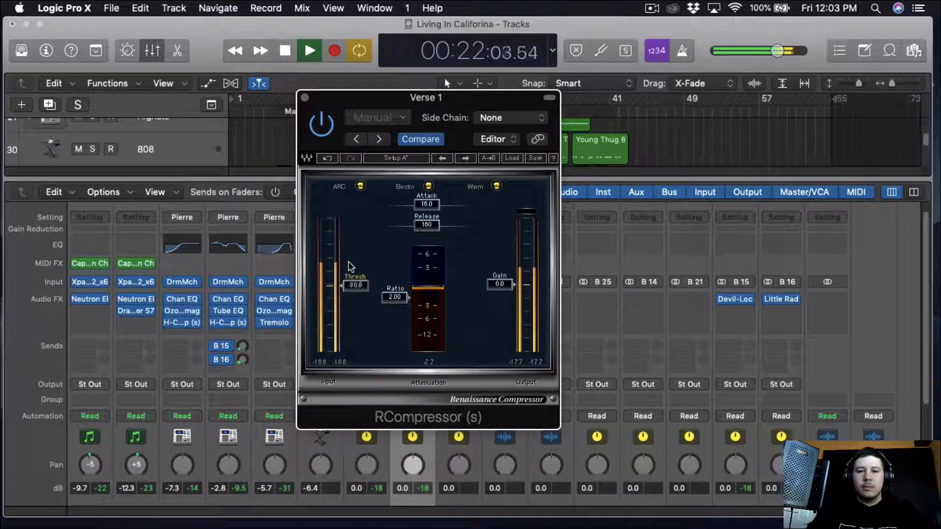
{"action": "scroll", "coordinate": [351, 267], "scroll_direction": "up", "scroll_amount": 5}
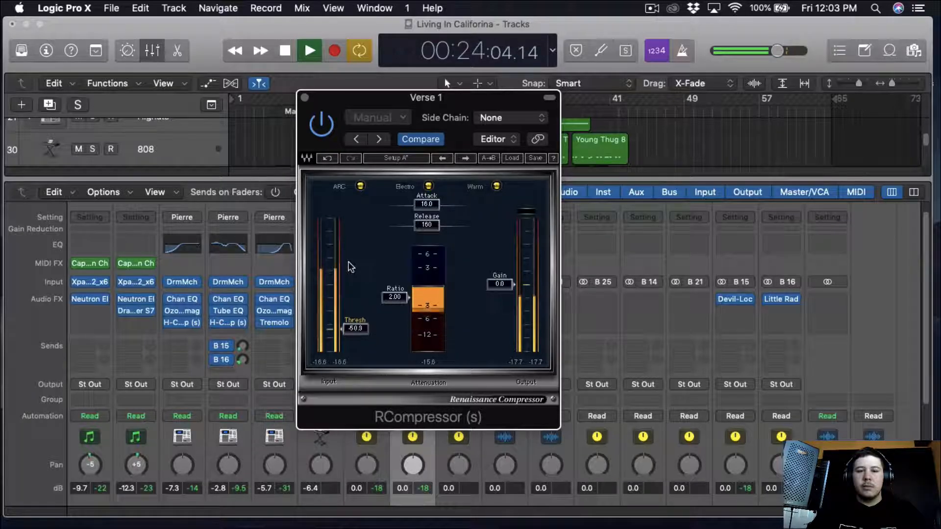
{"action": "scroll", "coordinate": [342, 329], "scroll_direction": "up", "scroll_amount": 8}
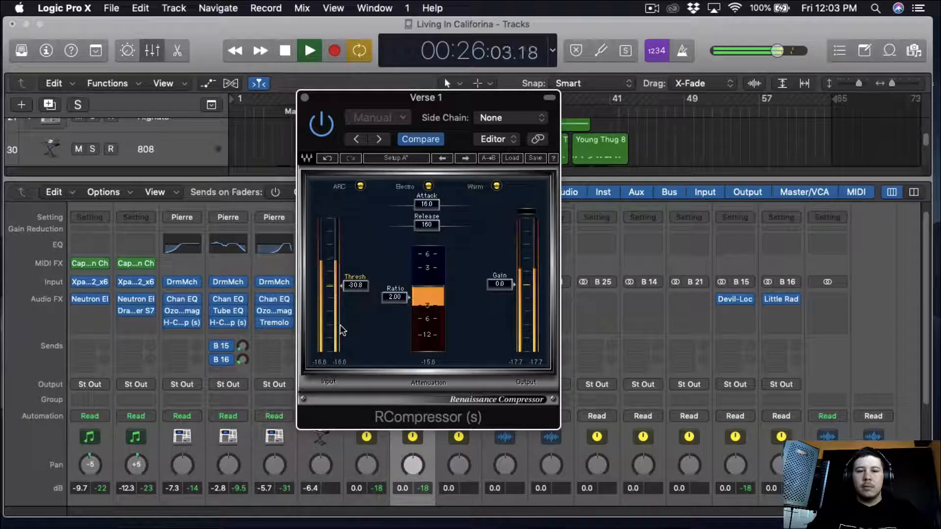
{"action": "scroll", "coordinate": [341, 329], "scroll_direction": "up", "scroll_amount": 3}
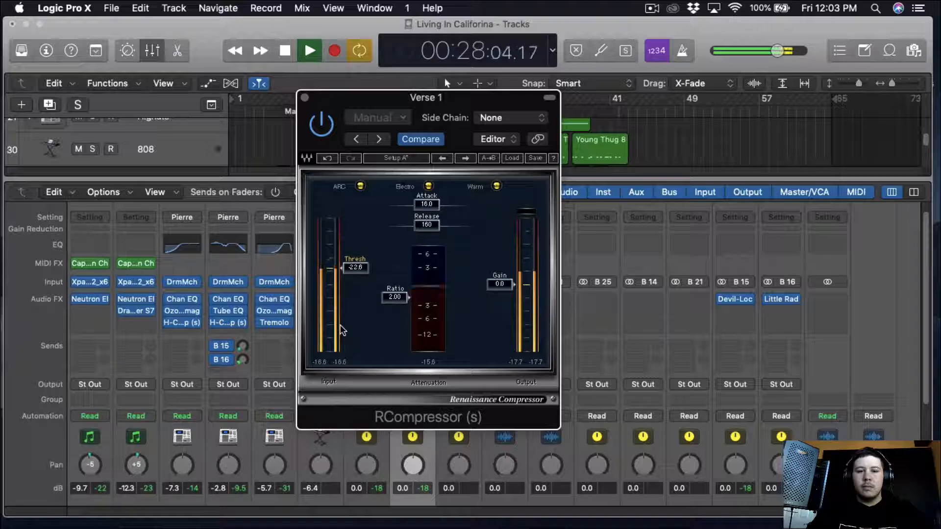
{"action": "scroll", "coordinate": [340, 325], "scroll_direction": "up", "scroll_amount": 2}
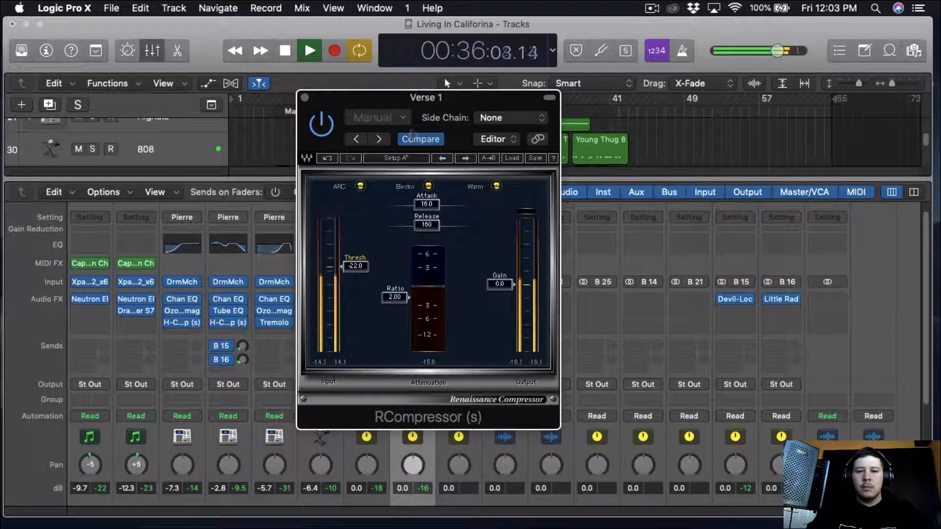
{"action": "scroll", "coordinate": [345, 315], "scroll_direction": "down", "scroll_amount": 3}
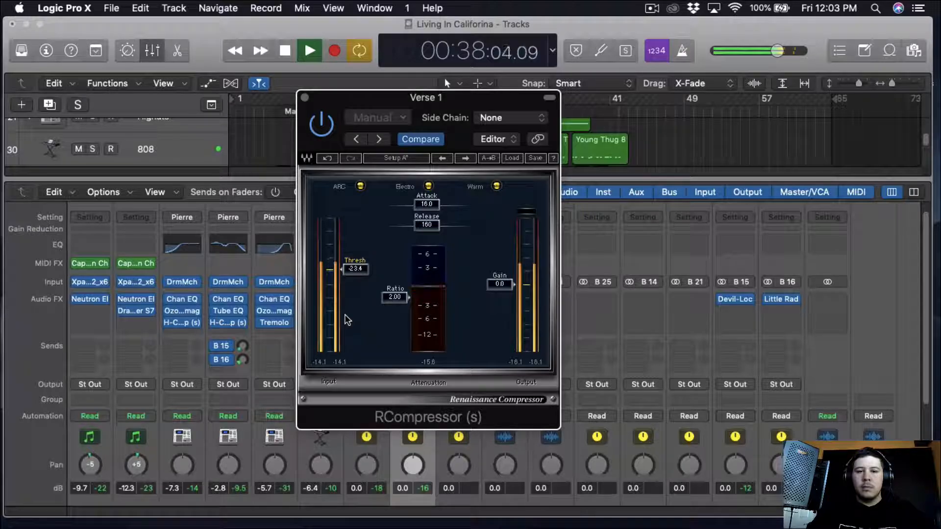
{"action": "scroll", "coordinate": [345, 314], "scroll_direction": "up", "scroll_amount": 1}
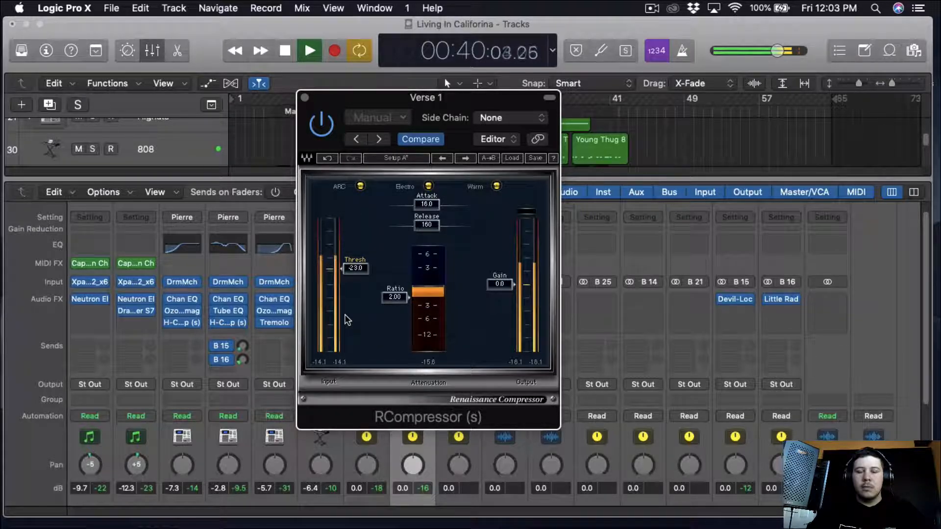
{"action": "key", "text": "space"}
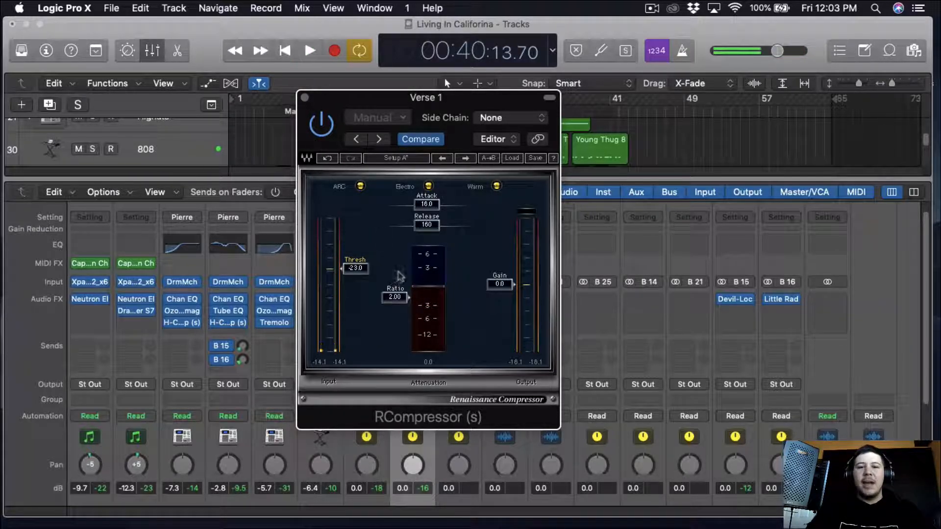
{"action": "left_click", "coordinate": [304, 98]}
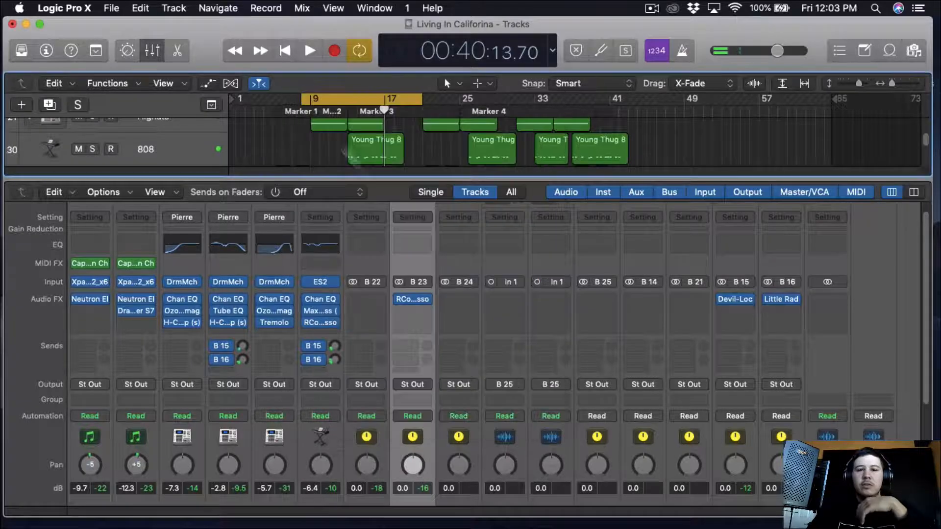
Step: Insert a stereo Channel EQ after the compressor on the Verse 1 channel strip
{"action": "left_click", "coordinate": [414, 312]}
{"action": "mouse_move", "coordinate": [406, 398]}
{"action": "mouse_move", "coordinate": [538, 400]}
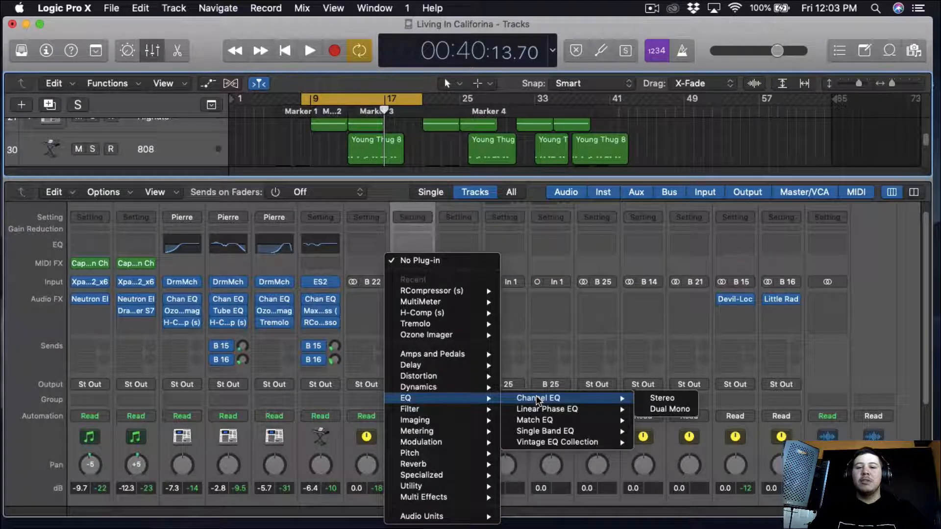
{"action": "left_click", "coordinate": [661, 398]}
Step: Apply an 18 dB/Oct low cut at 120 Hz to the Verse 1 vocal, auditioning it against the loop
{"action": "left_click_drag", "start_coordinate": [104, 390], "coordinate": [104, 415]}
{"action": "left_click_drag", "start_coordinate": [103, 367], "coordinate": [103, 346]}
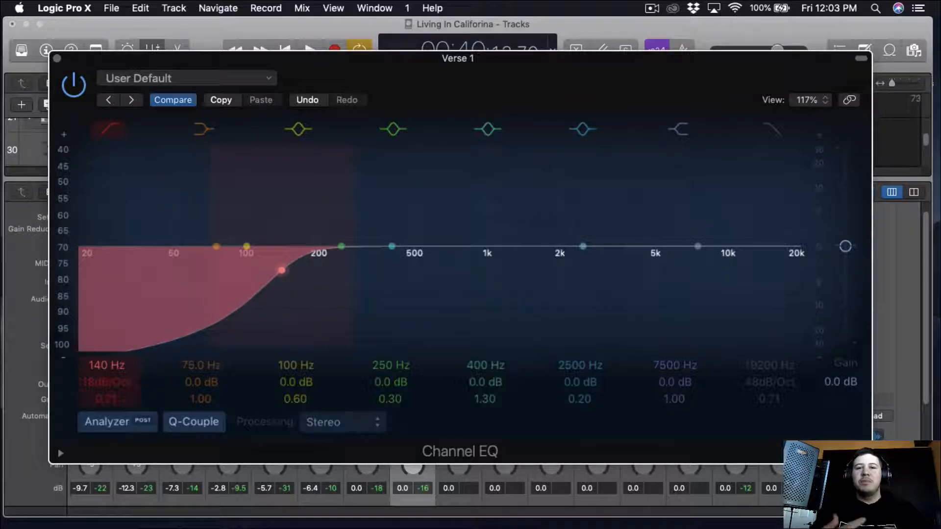
{"action": "key", "text": "space"}
{"action": "mouse_move", "coordinate": [99, 365]}
{"action": "left_mouse_down"}
{"action": "mouse_move", "coordinate": [99, 346]}
{"action": "mouse_move", "coordinate": [99, 364]}
{"action": "left_mouse_up"}
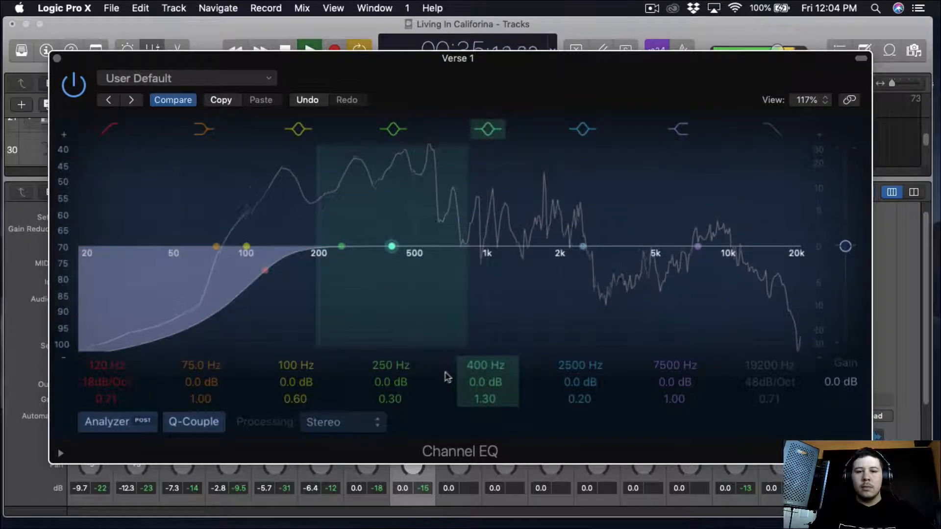
{"action": "key", "text": "space"}
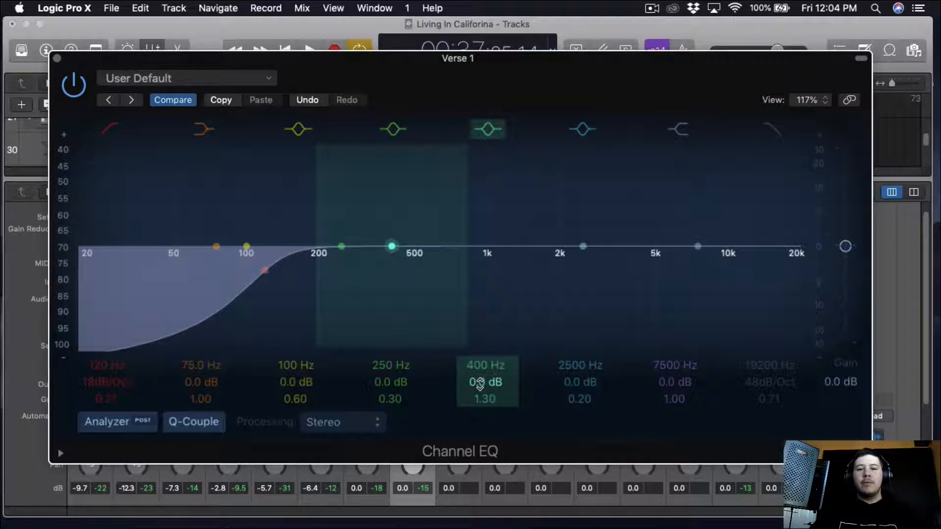
Step: Boost the 400 Hz band to audition it during playback, and cut it to -3.5 dB with a Q of 0.79
{"action": "left_click_drag", "start_coordinate": [480, 382], "coordinate": [493, 377]}
{"action": "key", "text": "space"}
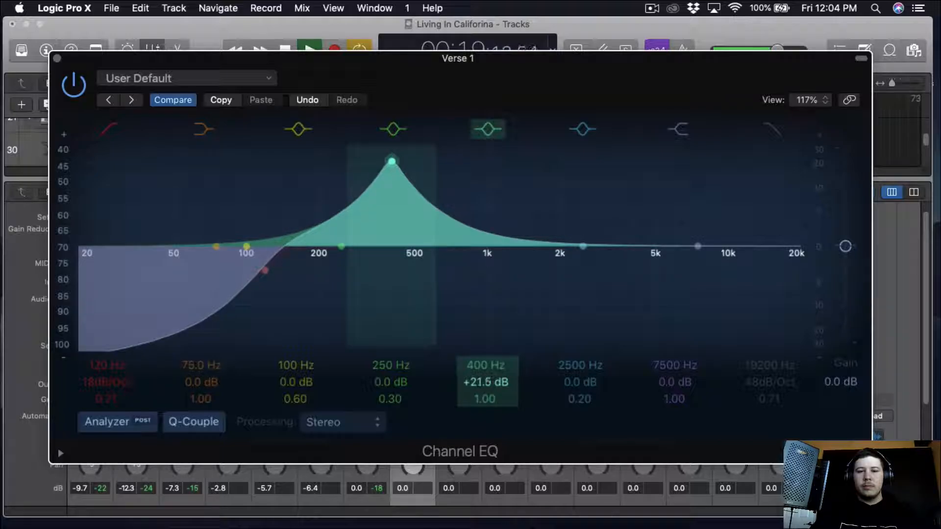
{"action": "left_click_drag", "start_coordinate": [493, 366], "coordinate": [486, 409]}
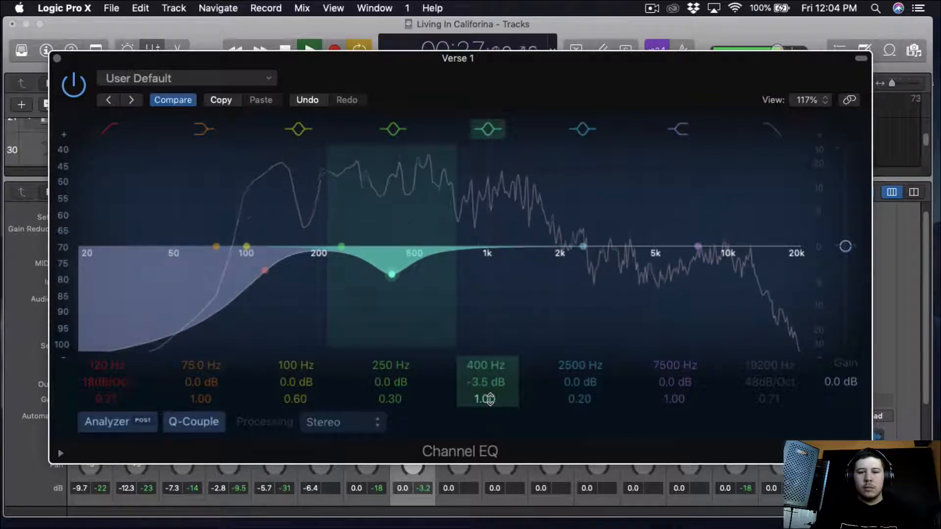
Step: Move the 250 Hz band to 225 Hz at -2.5 dB with a Q of 1.00, and set the 400 Hz band's Q to 0.75
{"action": "left_click_drag", "start_coordinate": [390, 399], "coordinate": [403, 364]}
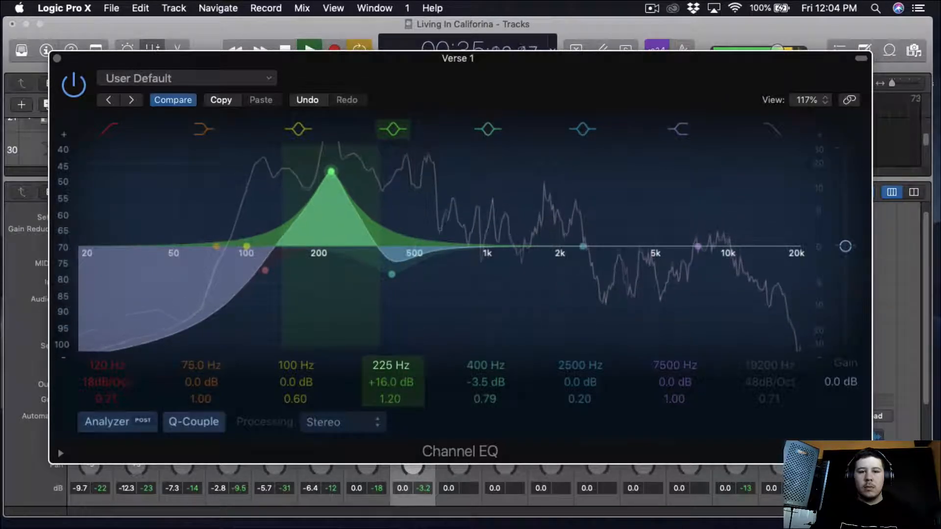
{"action": "left_click_drag", "start_coordinate": [396, 377], "coordinate": [393, 402]}
{"action": "left_click_drag", "start_coordinate": [484, 397], "coordinate": [485, 403]}
Step: Set the high shelf to 1680 Hz at +1.0 dB, check it in playback, and close the Channel EQ
{"action": "left_click", "coordinate": [680, 379]}
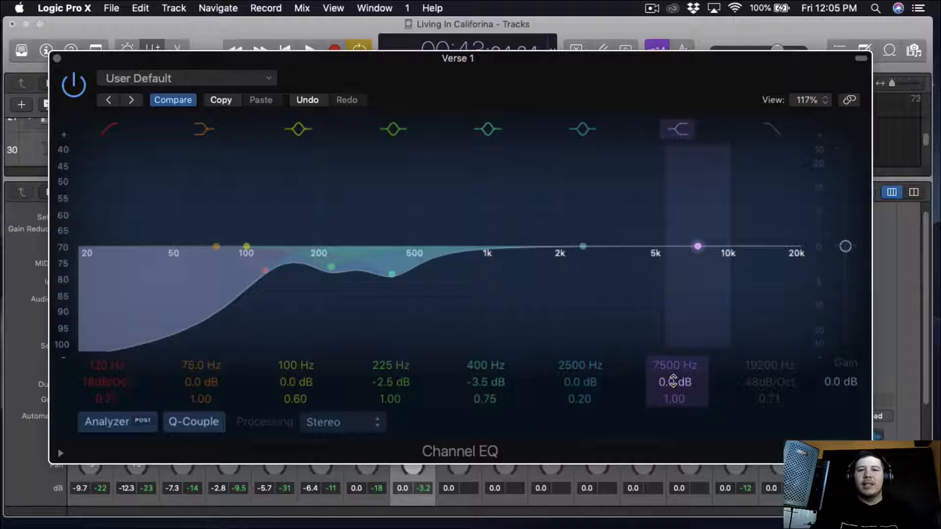
{"action": "mouse_move", "coordinate": [672, 381]}
{"action": "left_mouse_down"}
{"action": "mouse_move", "coordinate": [673, 357]}
{"action": "mouse_move", "coordinate": [676, 411]}
{"action": "mouse_move", "coordinate": [676, 402]}
{"action": "left_mouse_up"}
{"action": "key", "text": "space"}
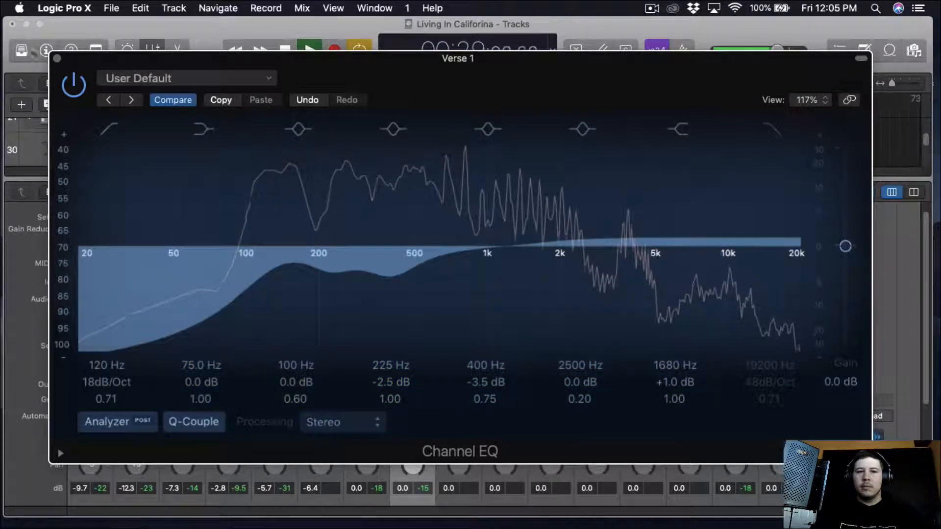
{"action": "left_click", "coordinate": [57, 58]}
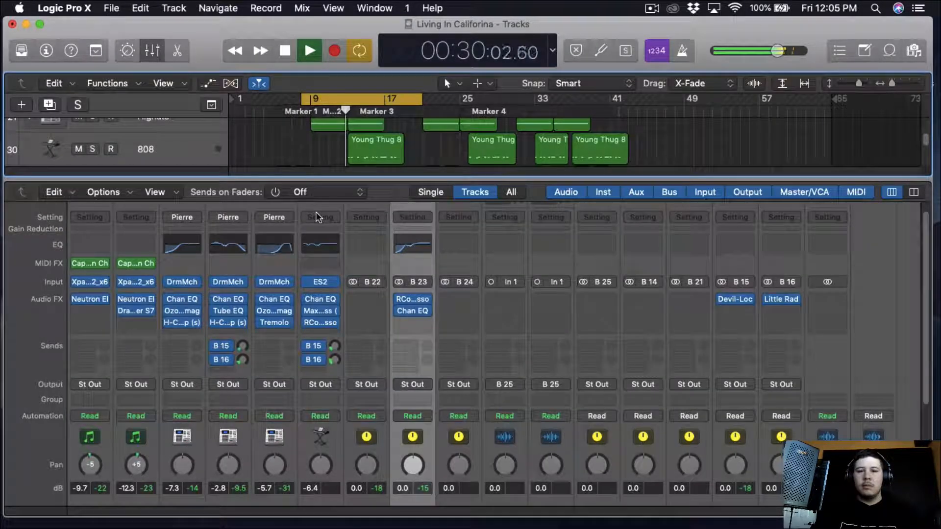
{"action": "key", "text": "space"}
Step: Insert the Waves REQ 4 (s) equalizer after the Channel EQ on the Verse 1 channel strip
{"action": "left_click", "coordinate": [414, 322]}
{"action": "mouse_move", "coordinate": [424, 517]}
{"action": "mouse_move", "coordinate": [588, 351]}
{"action": "mouse_move", "coordinate": [678, 353]}
{"action": "scroll", "coordinate": [724, 353], "scroll_direction": "down", "scroll_amount": 10}
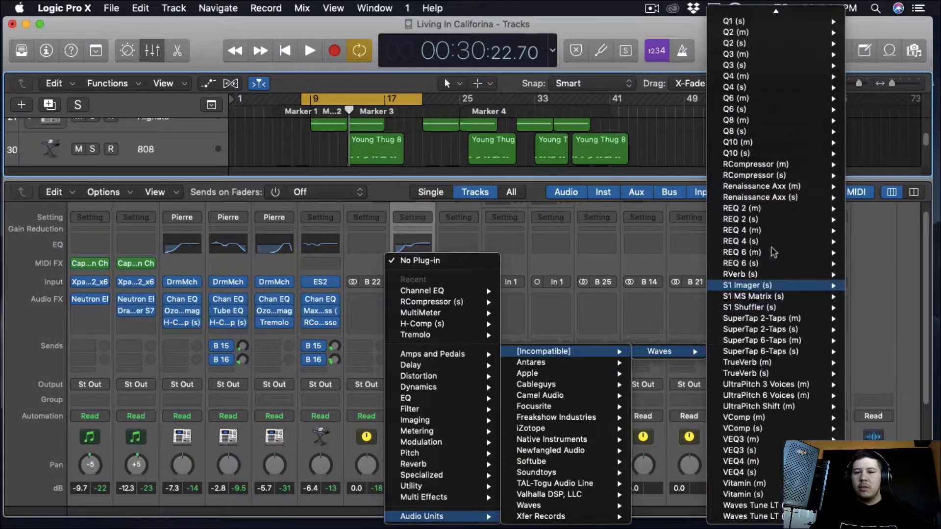
{"action": "mouse_move", "coordinate": [769, 243]}
{"action": "left_click", "coordinate": [870, 244]}
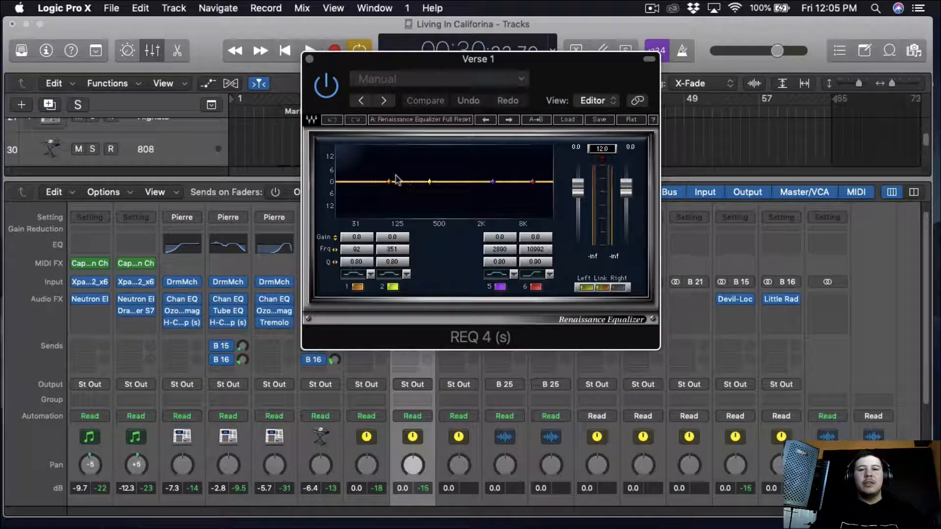
Step: Switch REQ 4 band 1 to a high-pass filter and set its frequency to 383 Hz
{"action": "left_click", "coordinate": [355, 275]}
{"action": "left_click_drag", "start_coordinate": [350, 254], "coordinate": [352, 255]}
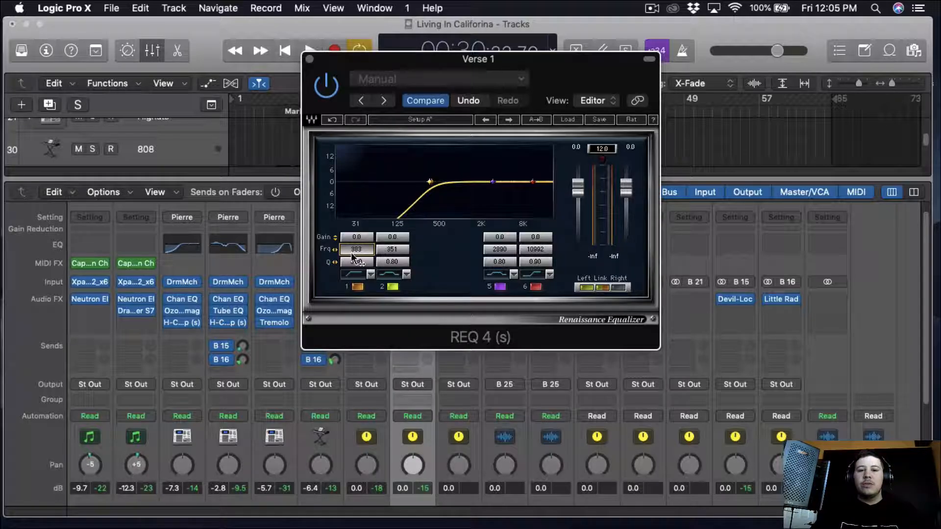
Step: Sweep the REQ 4 band 1 high-pass frequency during playback and bring it down to about 113 Hz
{"action": "key", "text": "space"}
{"action": "left_click_drag", "start_coordinate": [361, 252], "coordinate": [360, 253]}
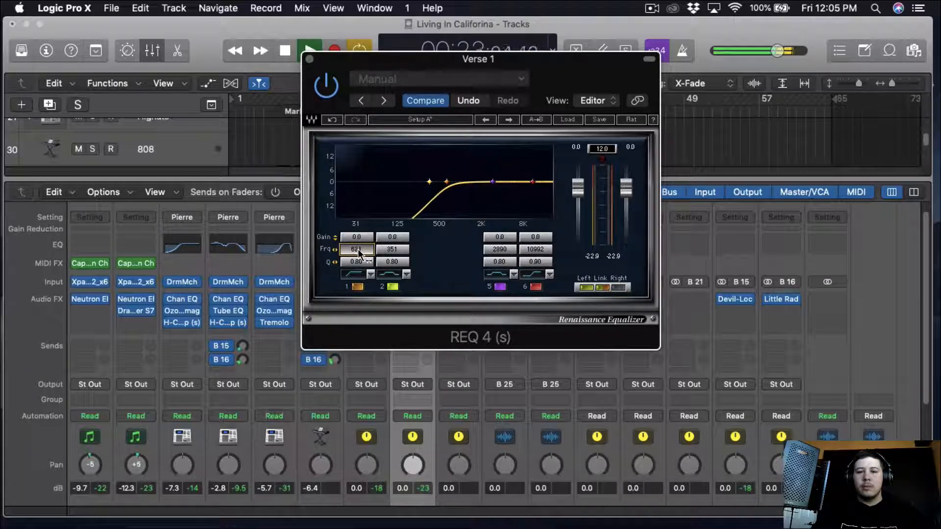
{"action": "scroll", "coordinate": [360, 253], "scroll_direction": "down", "scroll_amount": 15}
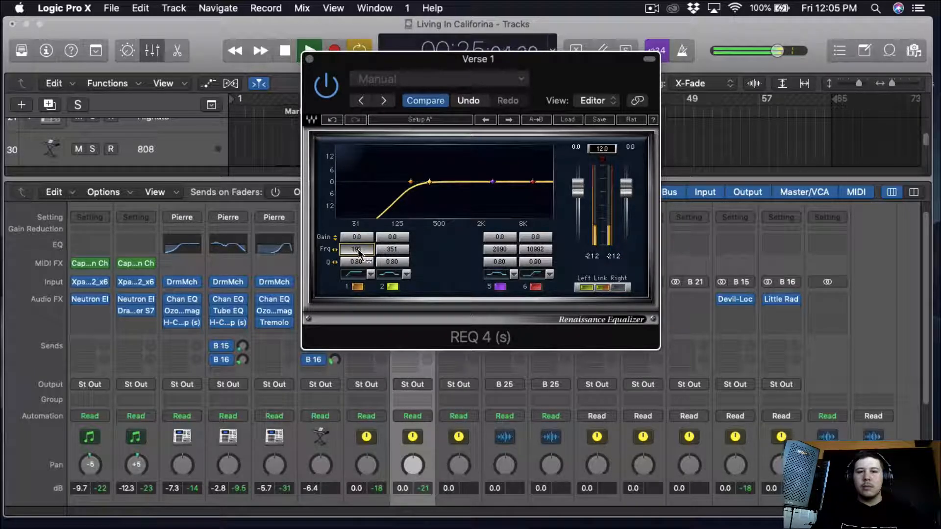
{"action": "scroll", "coordinate": [359, 253], "scroll_direction": "down", "scroll_amount": 3}
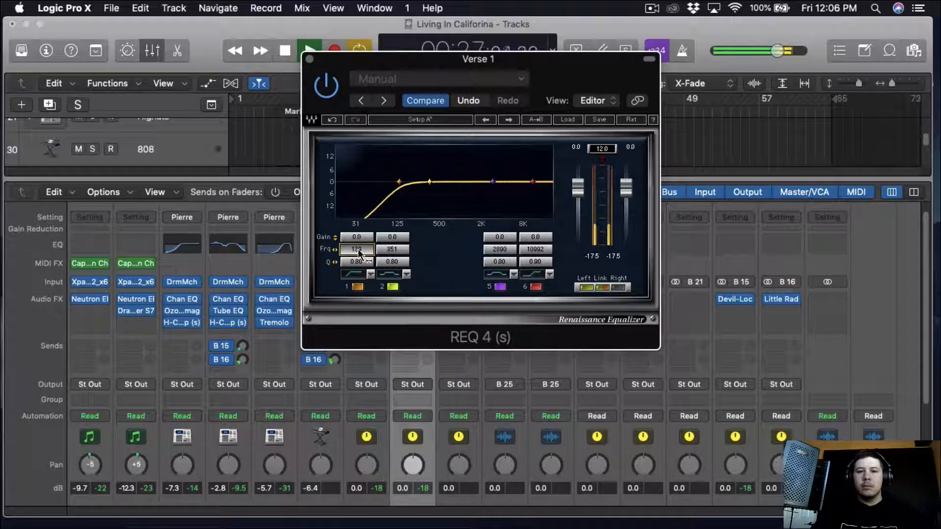
Step: Boost REQ 4 band 2 to 18.0 dB while finding 287 Hz, and cut it to -2.5 dB there
{"action": "left_click_drag", "start_coordinate": [430, 182], "coordinate": [423, 146]}
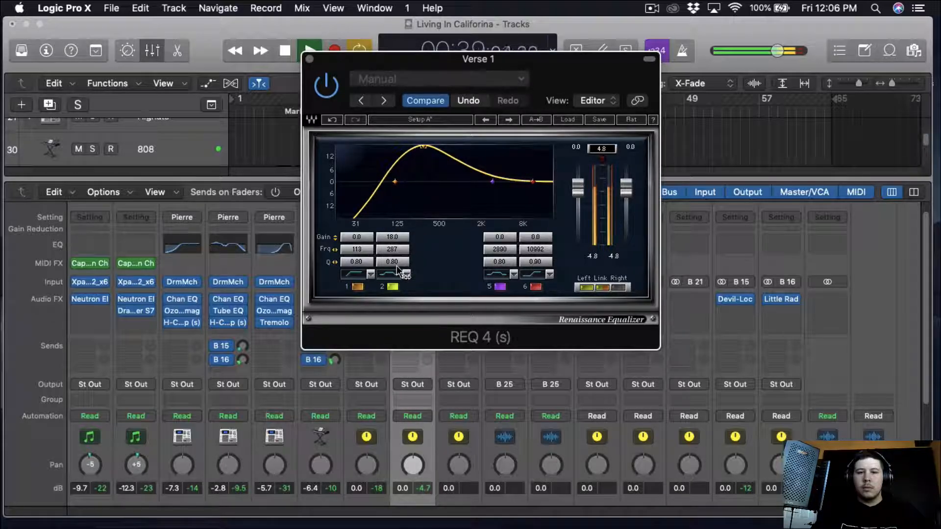
{"action": "scroll", "coordinate": [400, 238], "scroll_direction": "down", "scroll_amount": 10}
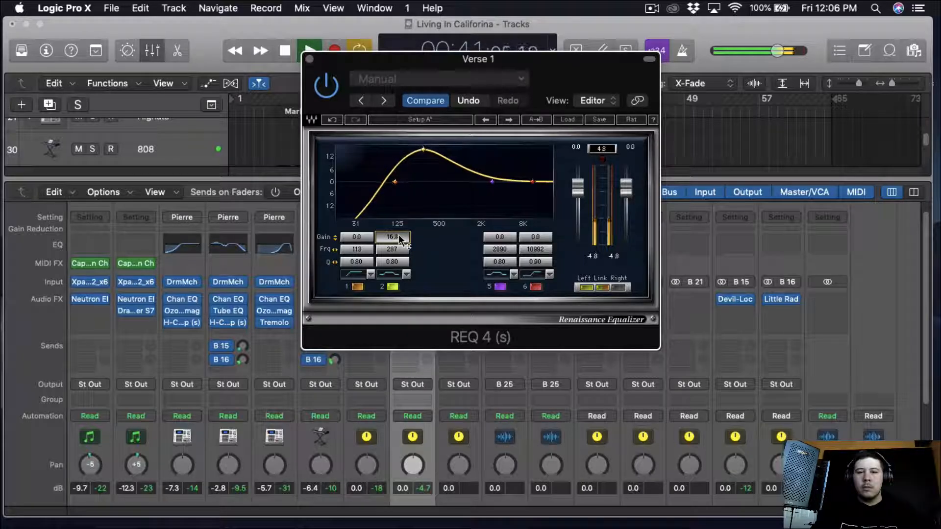
{"action": "scroll", "coordinate": [400, 240], "scroll_direction": "down", "scroll_amount": 20}
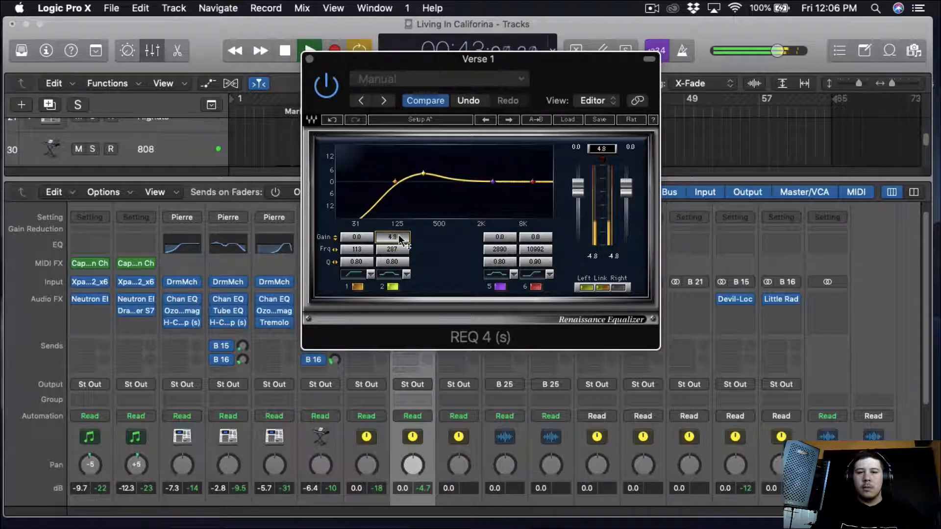
{"action": "scroll", "coordinate": [401, 240], "scroll_direction": "down", "scroll_amount": 2}
{"action": "scroll", "coordinate": [401, 240], "scroll_direction": "down", "scroll_amount": 3}
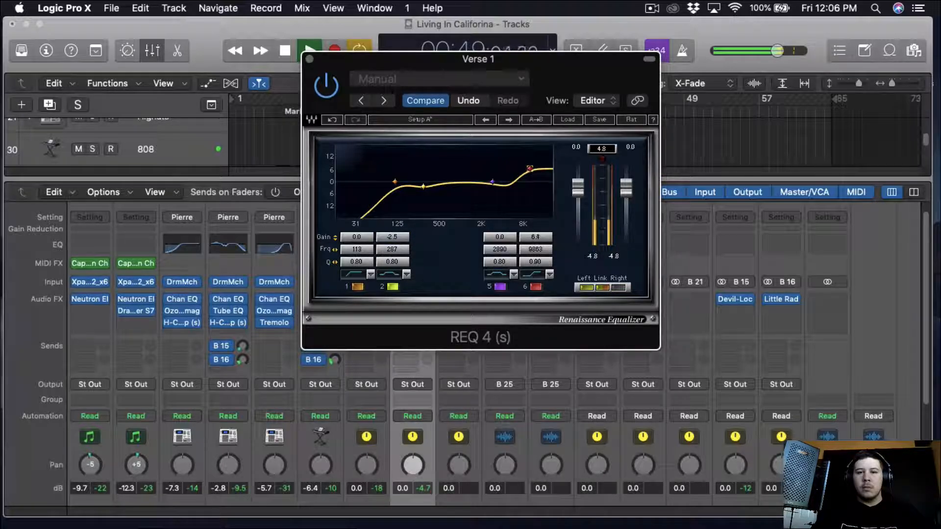
Step: Change REQ 4 band 6's filter type, set it to 5040 Hz at 2.1 dB, compare with bypass, and close the plug-in
{"action": "left_click", "coordinate": [532, 275]}
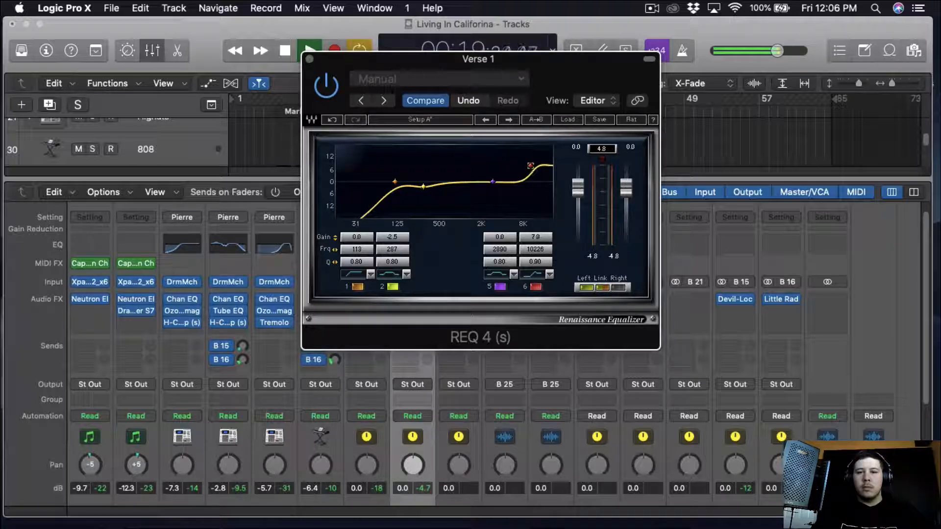
{"action": "left_click_drag", "start_coordinate": [531, 154], "coordinate": [511, 172]}
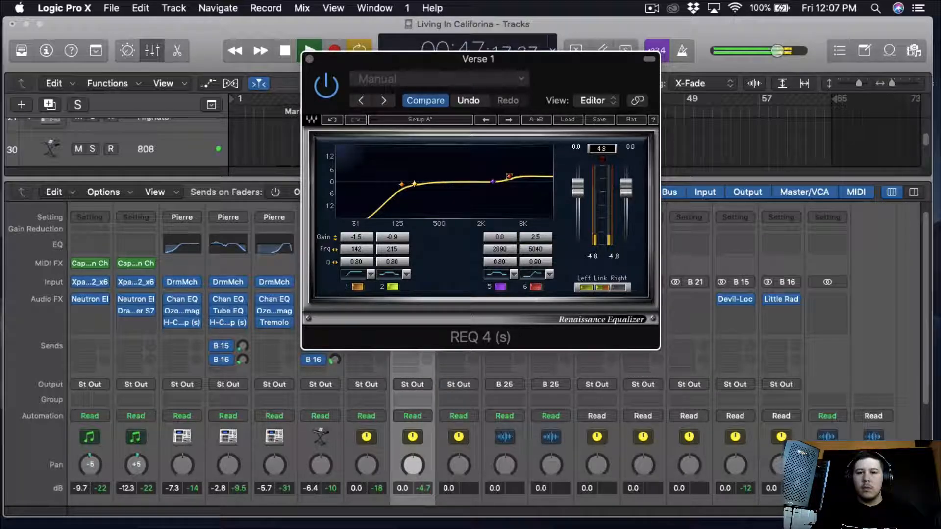
{"action": "left_click", "coordinate": [335, 85]}
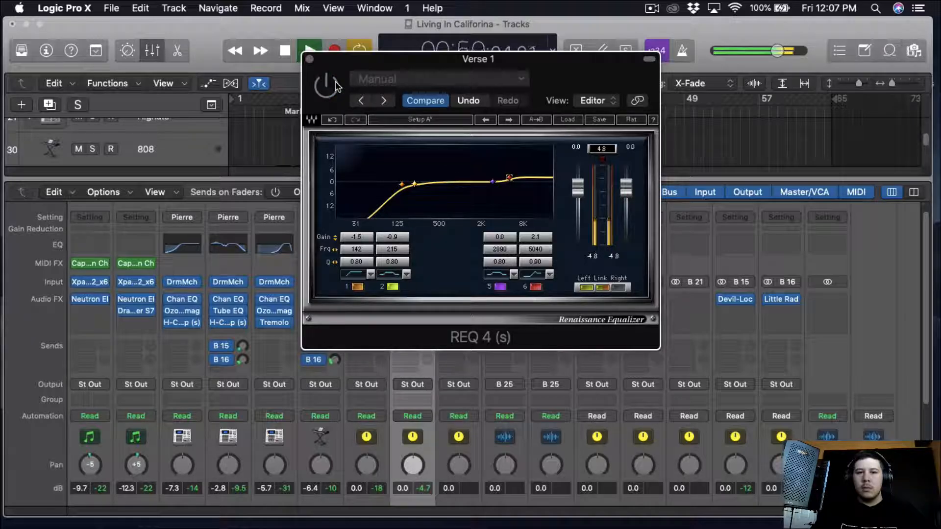
{"action": "left_click", "coordinate": [309, 59]}
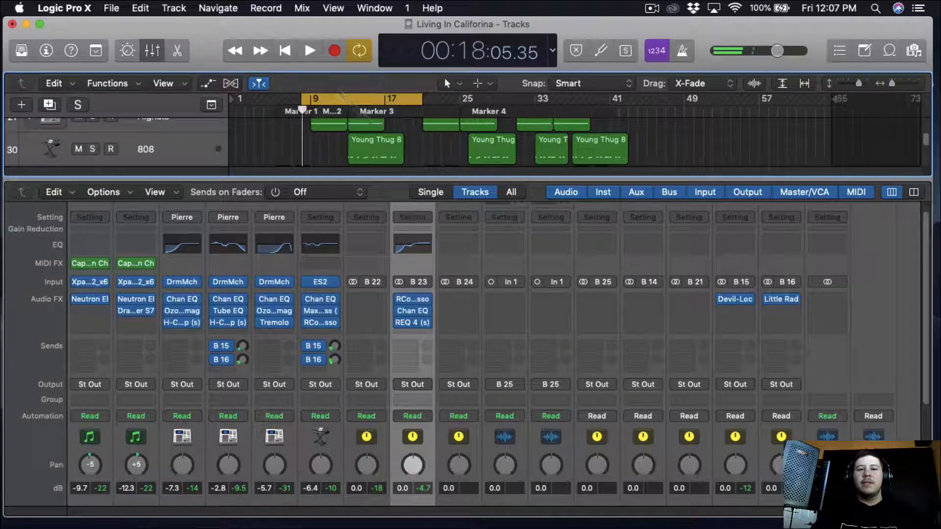
Step: Insert a stereo Logic Compressor after REQ 4 on the Verse 1 channel strip and turn its Auto Gain off
{"action": "left_click", "coordinate": [414, 335]}
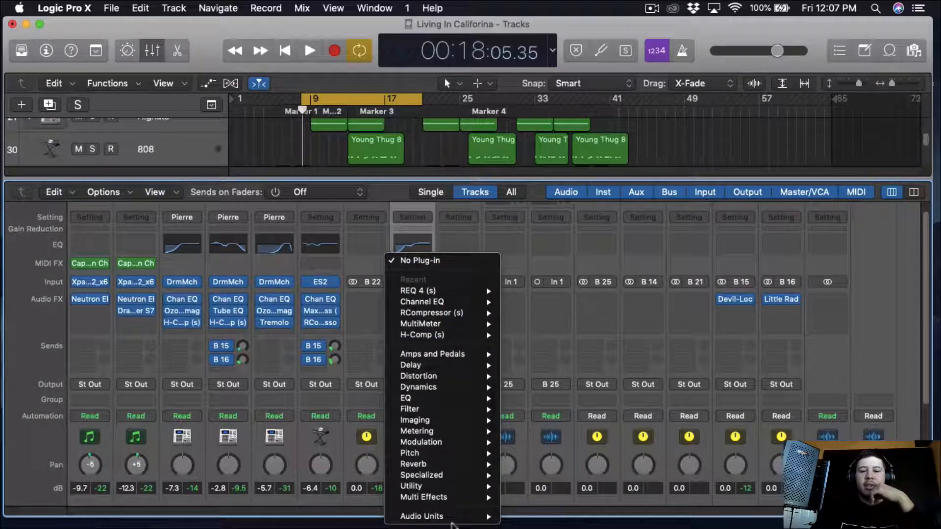
{"action": "mouse_move", "coordinate": [483, 369]}
{"action": "mouse_move", "coordinate": [483, 387]}
{"action": "mouse_move", "coordinate": [564, 398]}
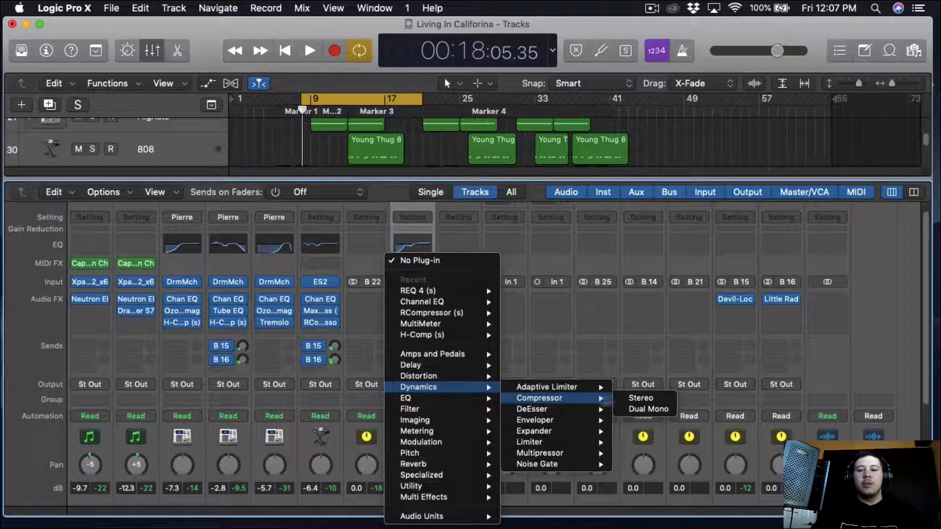
{"action": "left_click", "coordinate": [647, 397]}
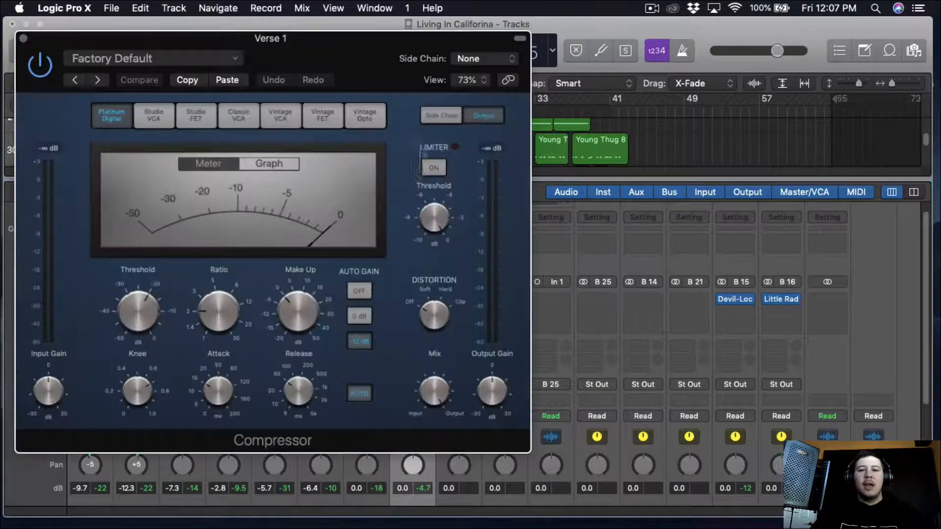
{"action": "left_click_drag", "start_coordinate": [390, 60], "coordinate": [468, 67]}
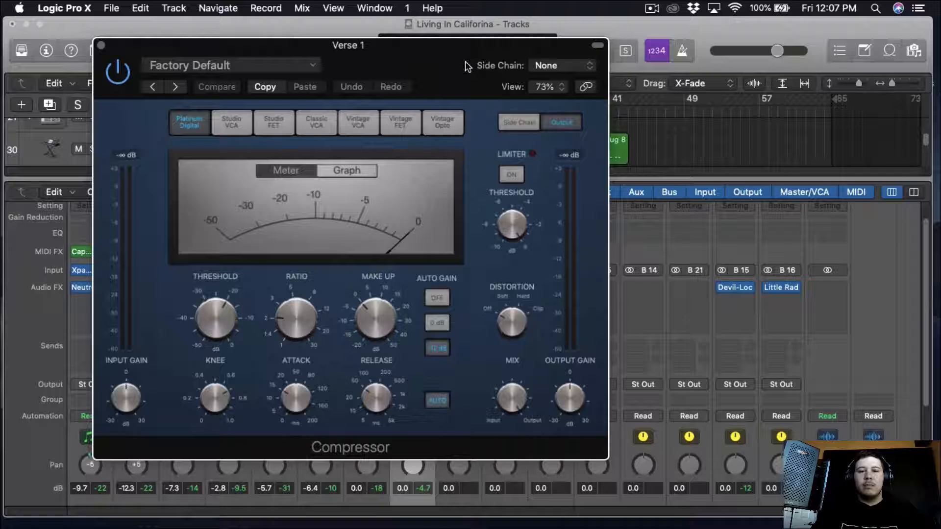
{"action": "left_click", "coordinate": [433, 297]}
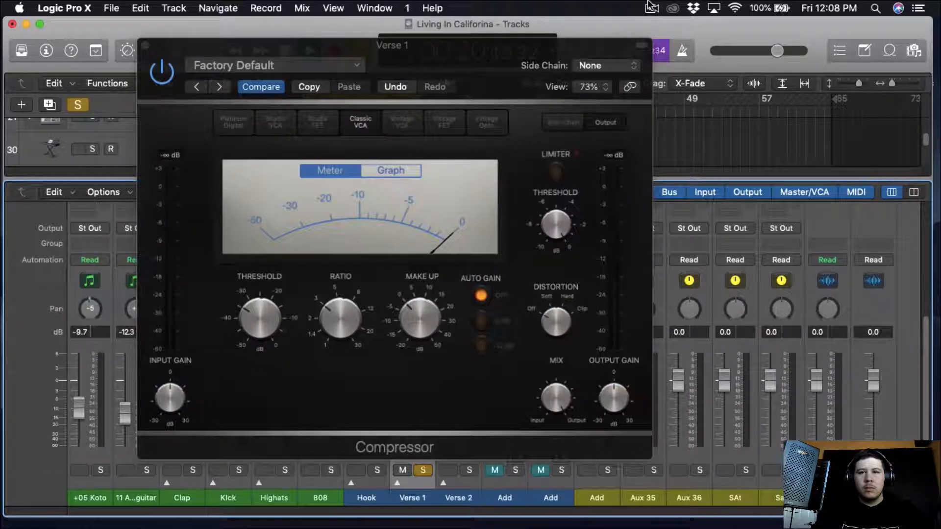
{"action": "left_click", "coordinate": [651, 7]}
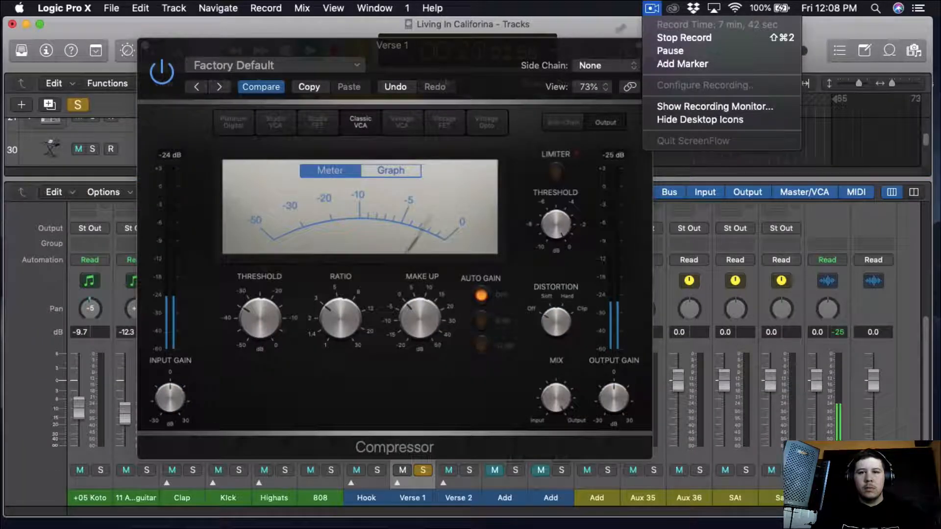
{"action": "key", "text": "Escape"}
Step: Audition the compressor models on the soloed Verse 1 vocal, from Vintage Opto through Platinum Digital, and choose Studio VCA
{"action": "left_click", "coordinate": [485, 122]}
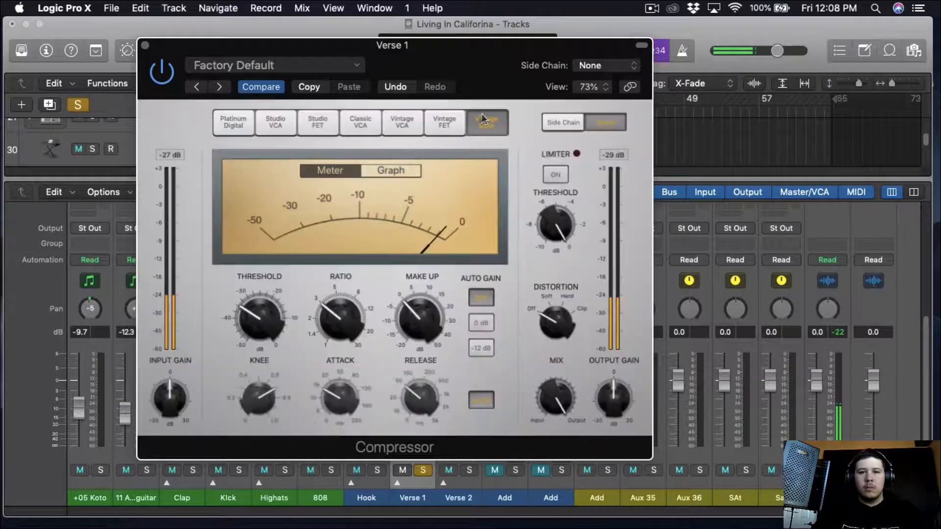
{"action": "left_click", "coordinate": [425, 132]}
{"action": "left_click", "coordinate": [400, 130]}
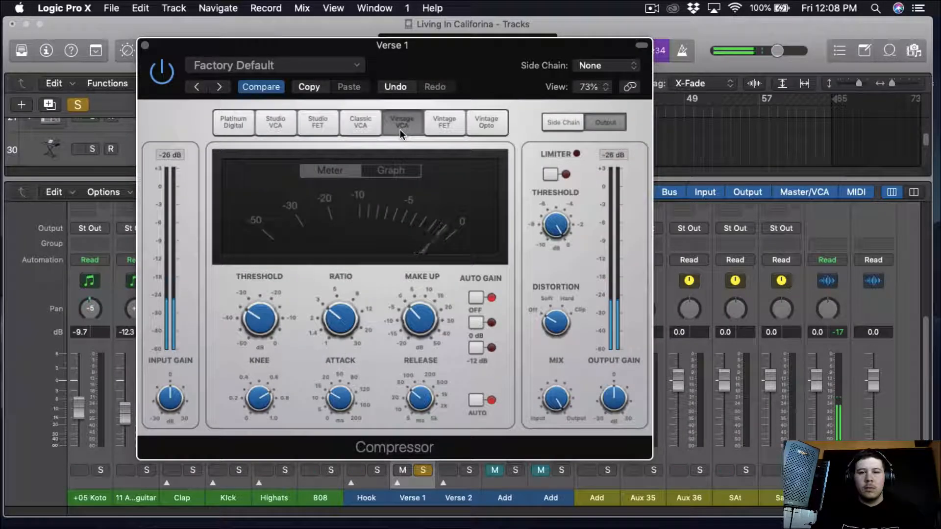
{"action": "left_click", "coordinate": [365, 127]}
{"action": "left_click", "coordinate": [326, 130]}
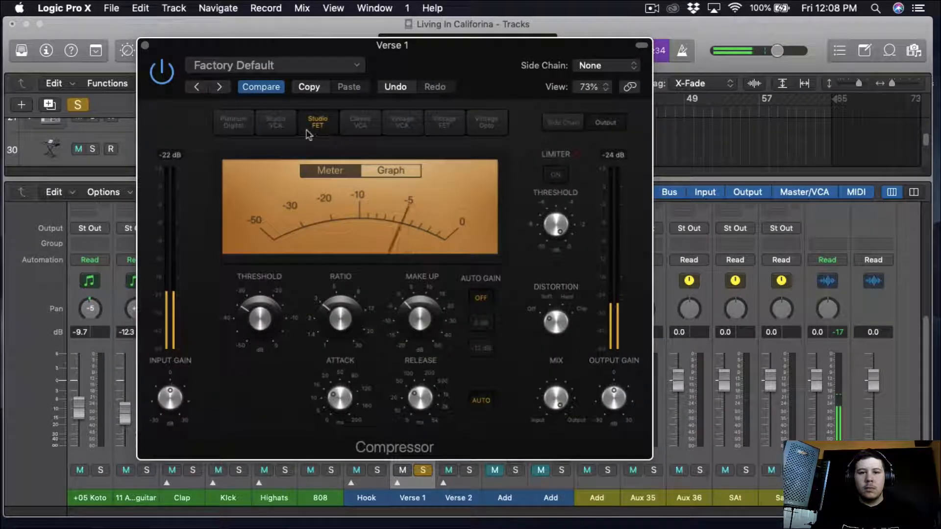
{"action": "left_click", "coordinate": [278, 128]}
{"action": "left_click", "coordinate": [234, 126]}
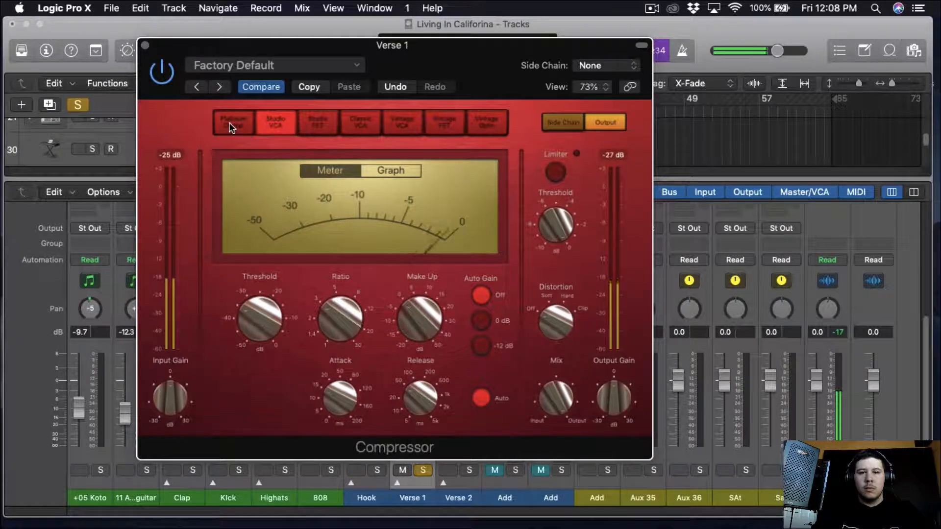
{"action": "left_click", "coordinate": [270, 121]}
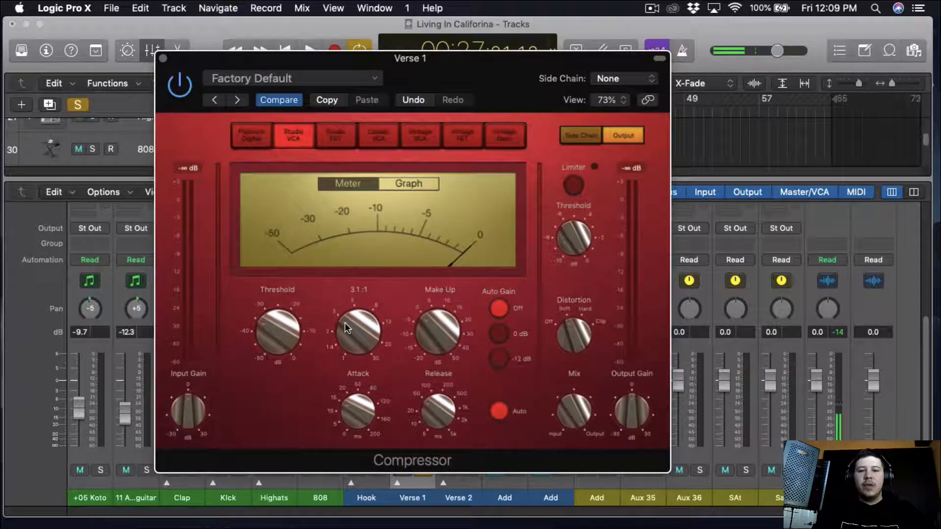
Step: Adjust the compressor's threshold to -33.0 dB, check it in playback with the beat, and close the plug-in
{"action": "left_click_drag", "start_coordinate": [268, 326], "coordinate": [275, 250]}
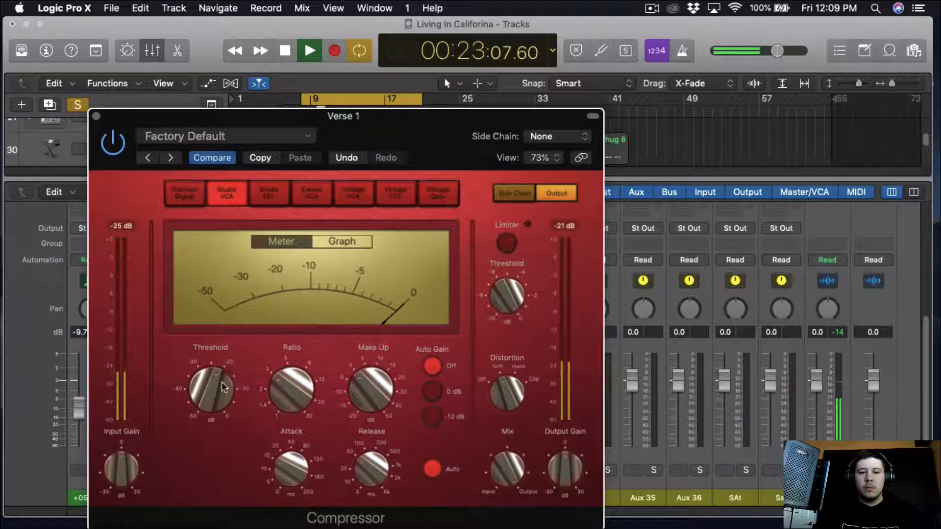
{"action": "left_click_drag", "start_coordinate": [224, 387], "coordinate": [208, 469]}
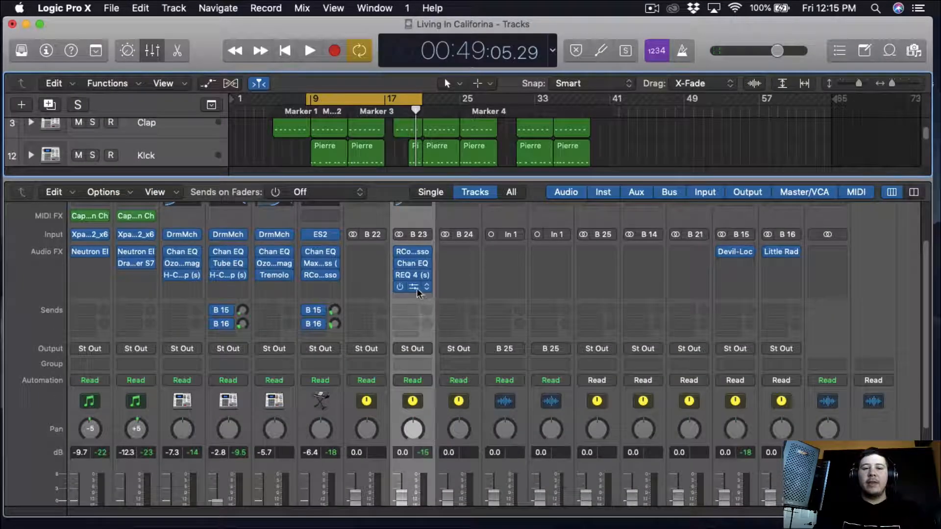
{"action": "left_click", "coordinate": [412, 287]}
{"action": "key", "text": "space"}
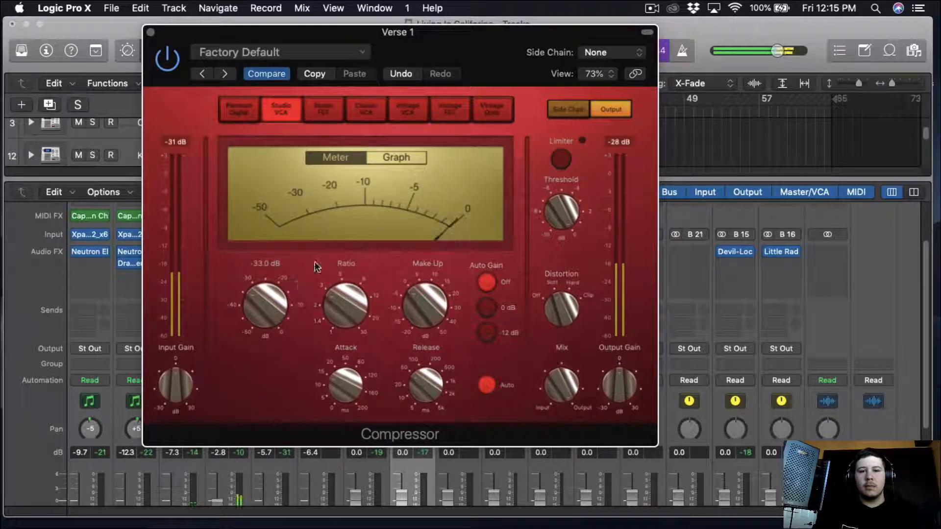
{"action": "left_click", "coordinate": [150, 32]}
Step: Add a send to Bus 15 (SAt) on the Verse 1 channel and raise its level during playback
{"action": "left_click", "coordinate": [413, 310]}
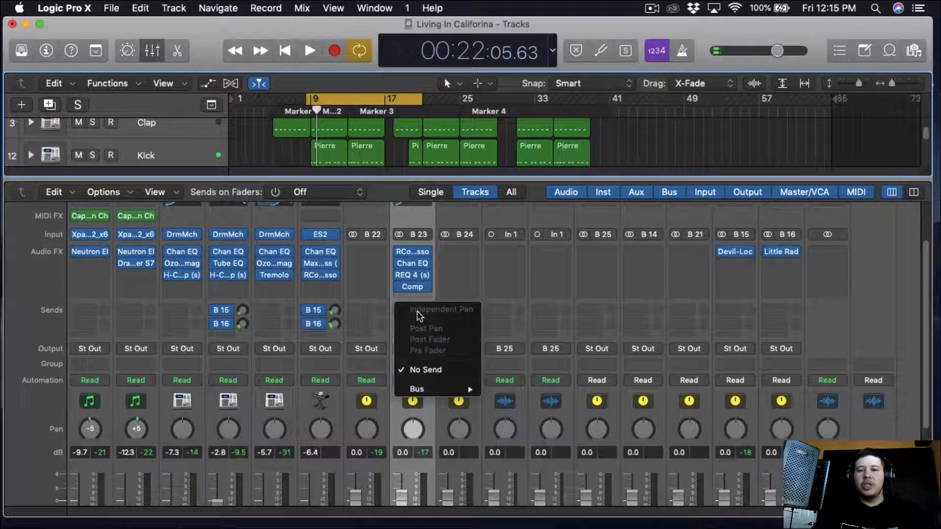
{"action": "mouse_move", "coordinate": [431, 388]}
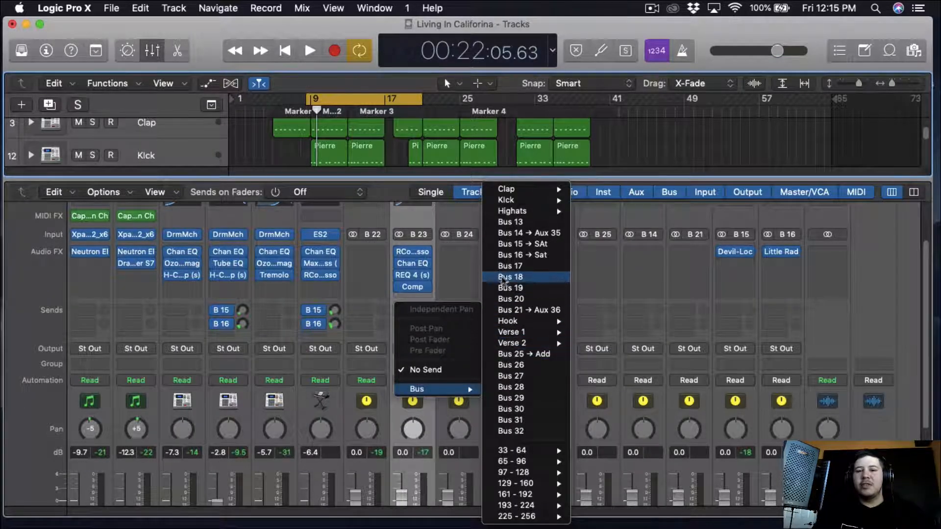
{"action": "left_click", "coordinate": [524, 244]}
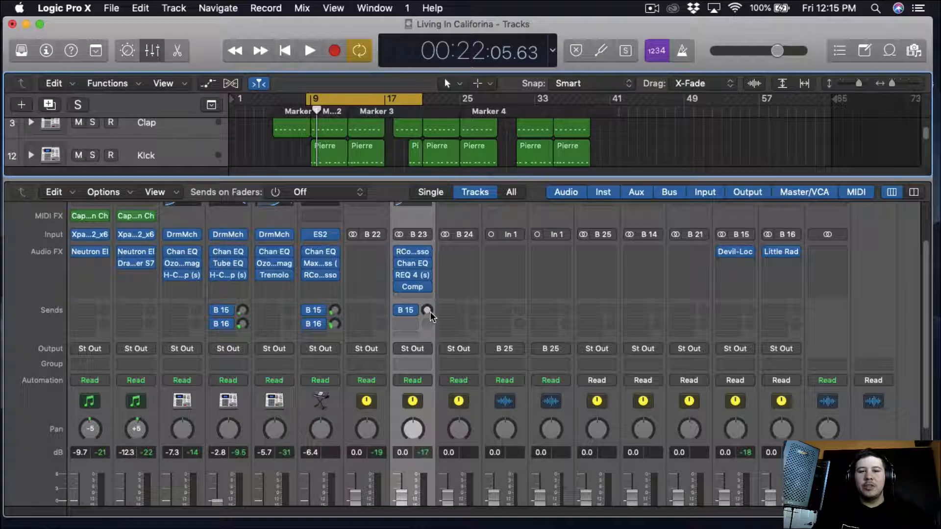
{"action": "key", "text": "space"}
{"action": "mouse_move", "coordinate": [427, 310]}
{"action": "left_mouse_down"}
{"action": "mouse_move", "coordinate": [429, 277]}
{"action": "mouse_move", "coordinate": [426, 301]}
{"action": "left_mouse_up"}
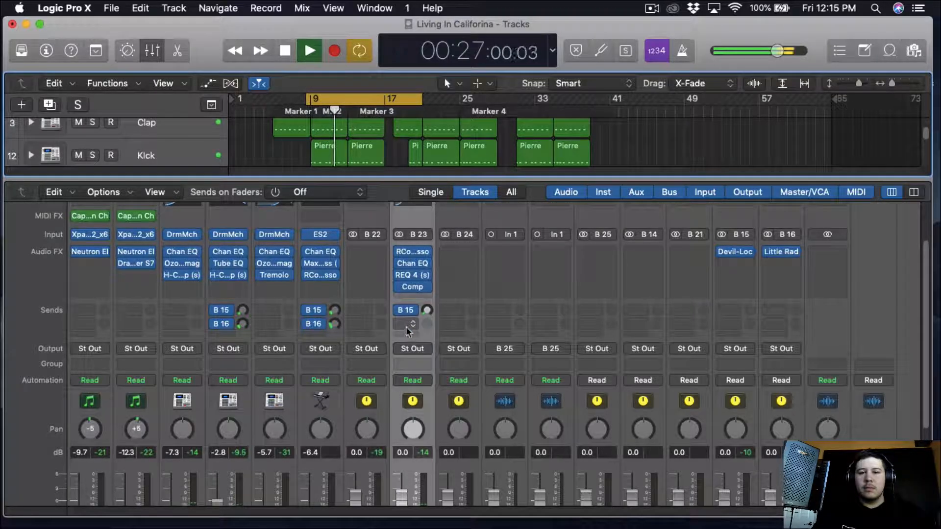
Step: Add a second send on Verse 1 to Bus 16 (Sat) and set its level to about -39.0 dB
{"action": "left_click", "coordinate": [398, 312]}
{"action": "mouse_move", "coordinate": [432, 402]}
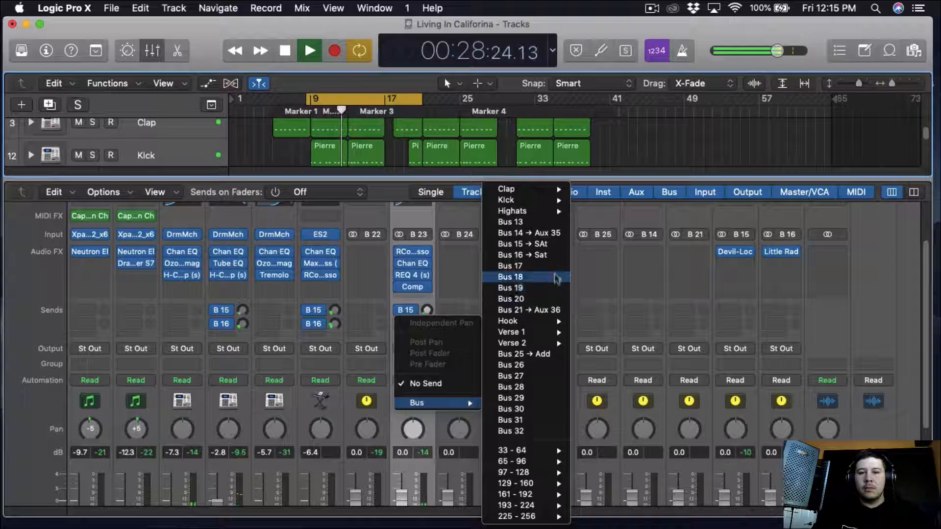
{"action": "left_click", "coordinate": [549, 256]}
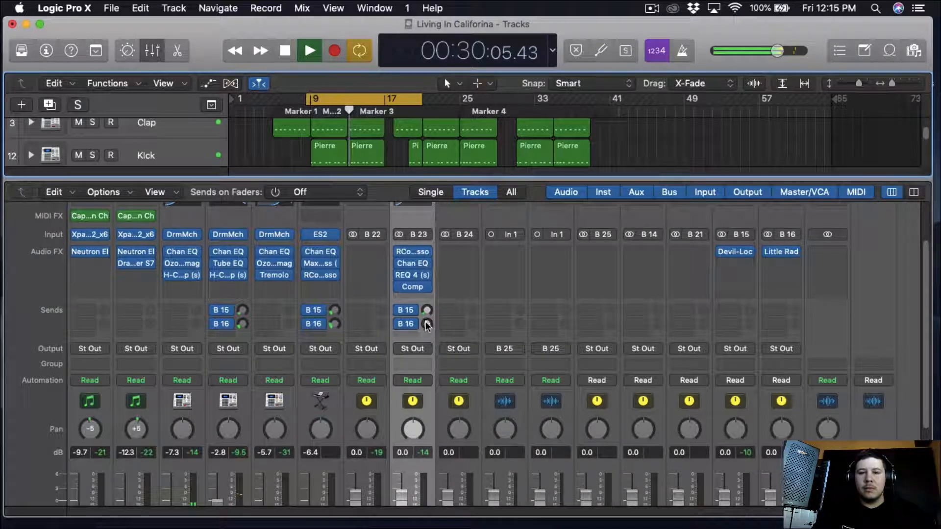
{"action": "mouse_move", "coordinate": [427, 323]}
{"action": "left_mouse_down"}
{"action": "mouse_move", "coordinate": [436, 276]}
{"action": "mouse_move", "coordinate": [432, 311]}
{"action": "left_mouse_up"}
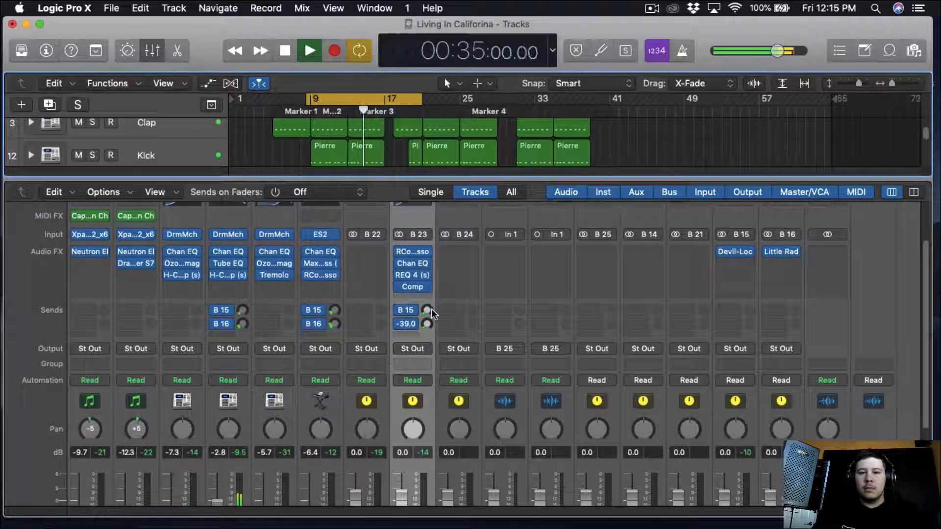
Step: Compare Verse 1 with its Bus 15 and Bus 16 sends bypassed, fine-tune the send levels, and stop playback
{"action": "left_click_drag", "start_coordinate": [399, 310], "coordinate": [400, 322]}
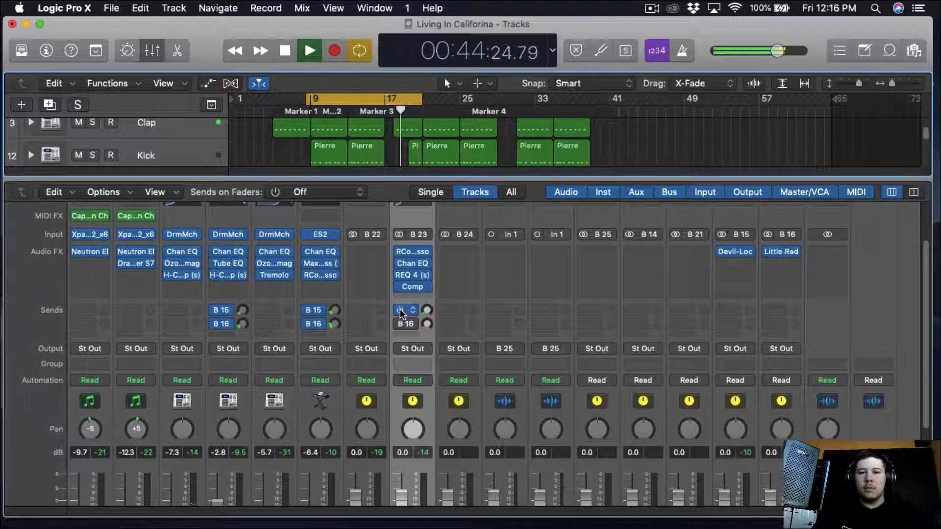
{"action": "left_click_drag", "start_coordinate": [425, 311], "coordinate": [433, 325]}
{"action": "key", "text": "space"}
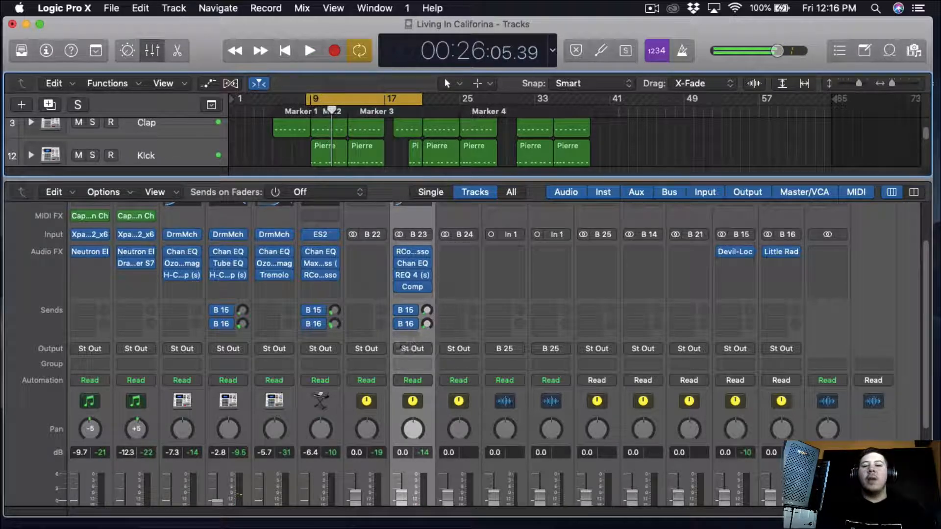
{"action": "scroll", "coordinate": [452, 455], "scroll_direction": "down", "scroll_amount": 5}
{"action": "scroll", "coordinate": [759, 311], "scroll_direction": "up", "scroll_amount": 5}
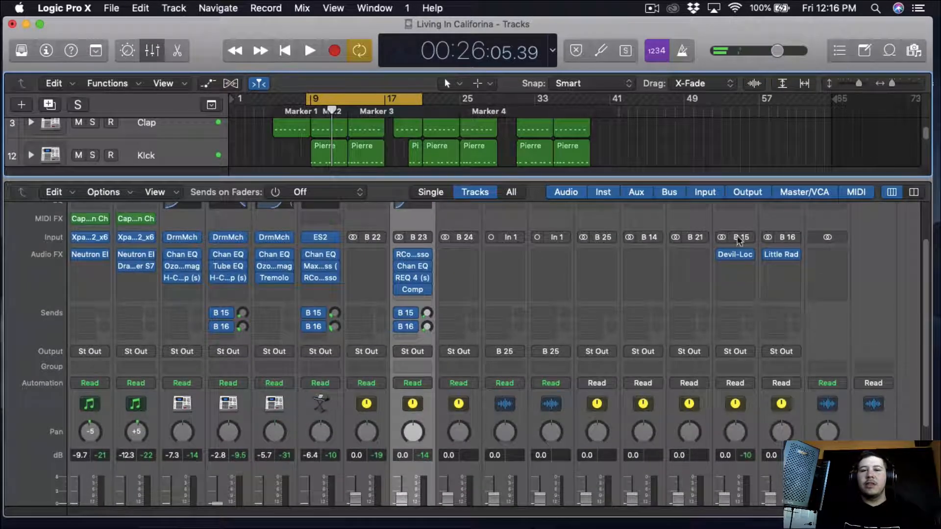
Step: Examine the Devil-Loc settings on the SAt bus and the Little Radiator settings on the Sat bus, and close both plug-ins
{"action": "left_click", "coordinate": [737, 254]}
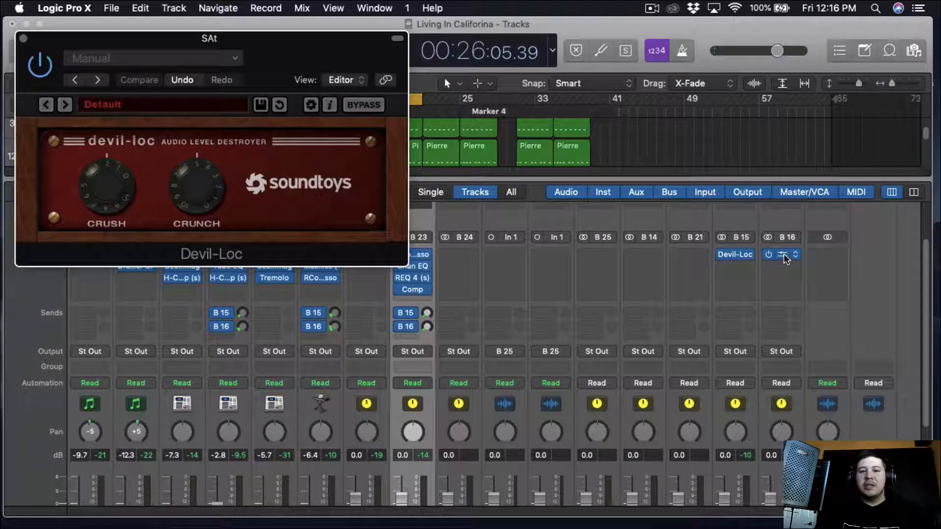
{"action": "left_click", "coordinate": [782, 254]}
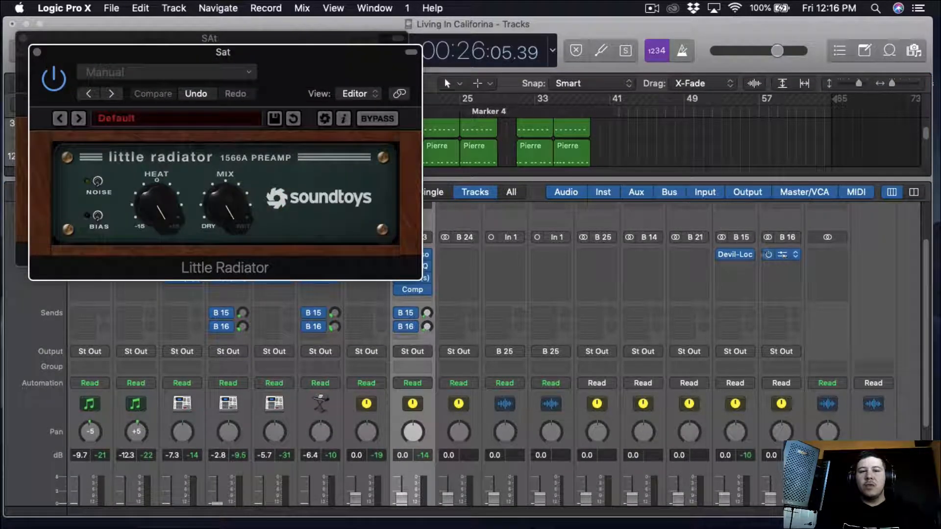
{"action": "left_click", "coordinate": [37, 52]}
{"action": "left_click", "coordinate": [20, 38]}
Step: Add a third send on Verse 1 to Bus 17 and rename its new aux channel Dubb
{"action": "scroll", "coordinate": [433, 337], "scroll_direction": "down", "scroll_amount": 3}
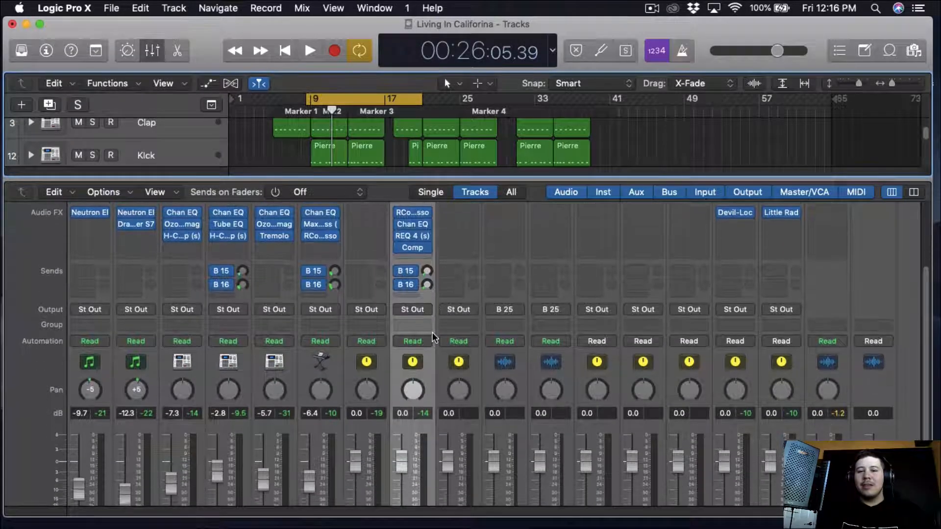
{"action": "scroll", "coordinate": [433, 337], "scroll_direction": "up", "scroll_amount": 2}
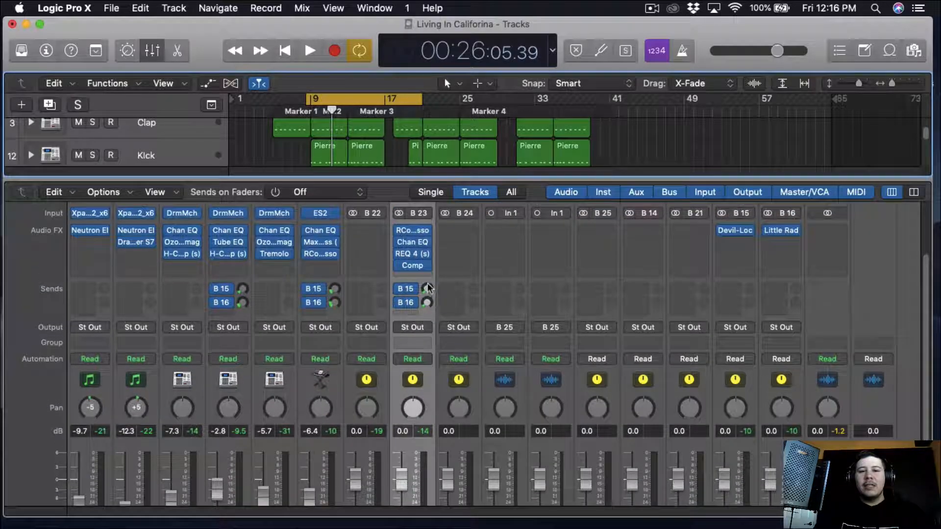
{"action": "left_click", "coordinate": [414, 312]}
{"action": "mouse_move", "coordinate": [441, 395]}
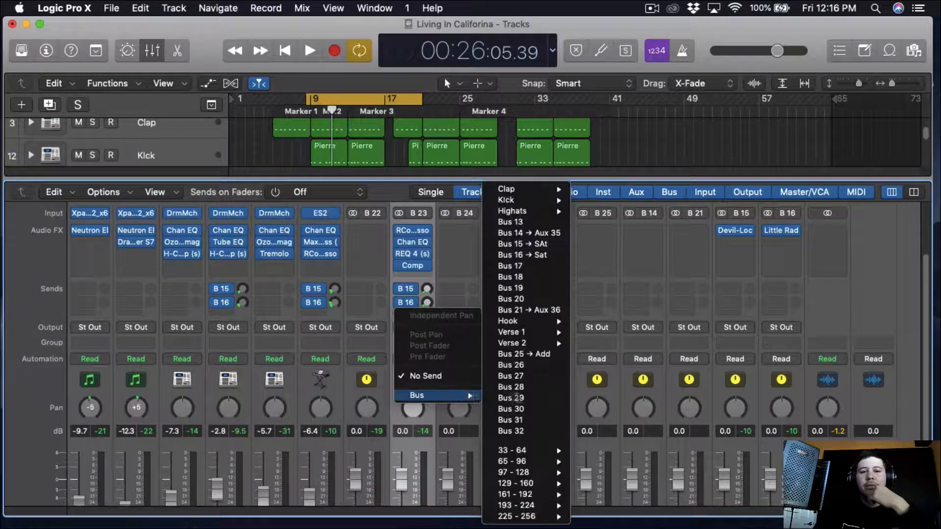
{"action": "left_click", "coordinate": [561, 274]}
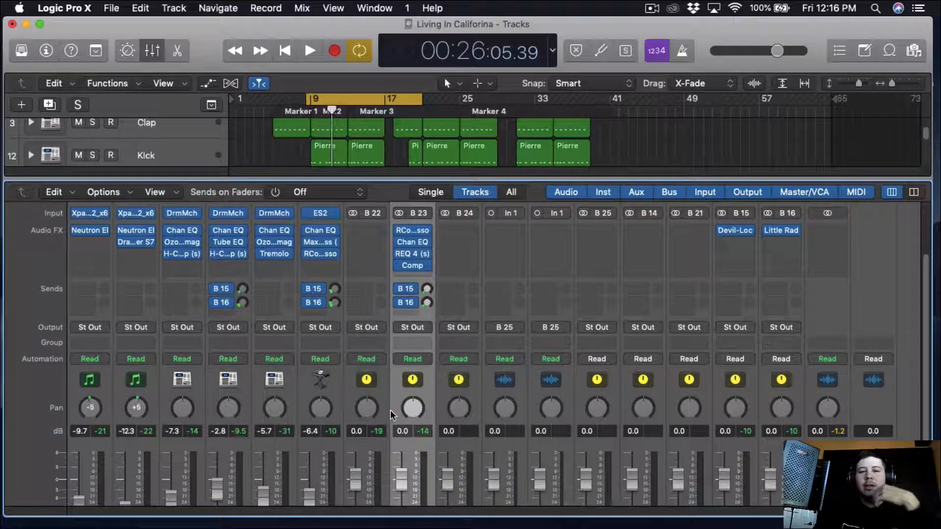
{"action": "scroll", "coordinate": [450, 326], "scroll_direction": "down", "scroll_amount": 1}
{"action": "scroll", "coordinate": [450, 326], "scroll_direction": "right", "scroll_amount": 1}
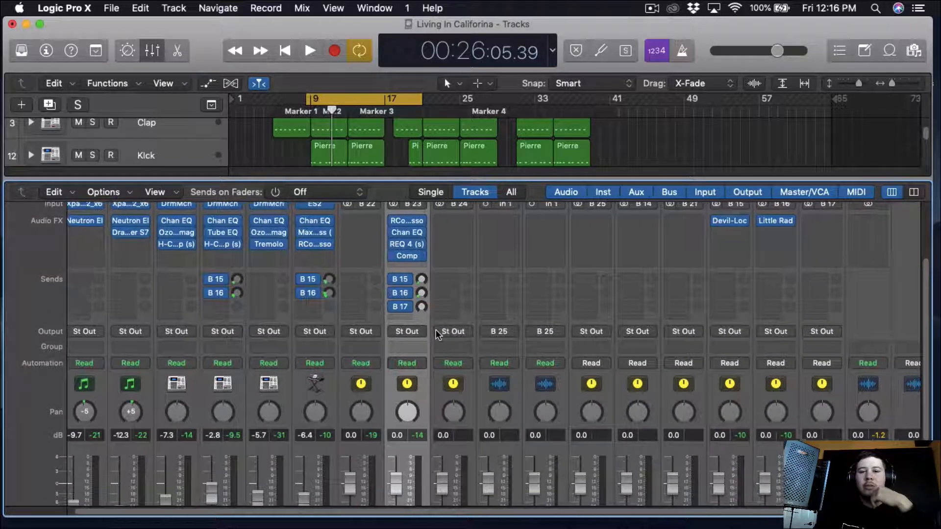
{"action": "scroll", "coordinate": [450, 326], "scroll_direction": "down", "scroll_amount": 5}
{"action": "left_click", "coordinate": [805, 498]}
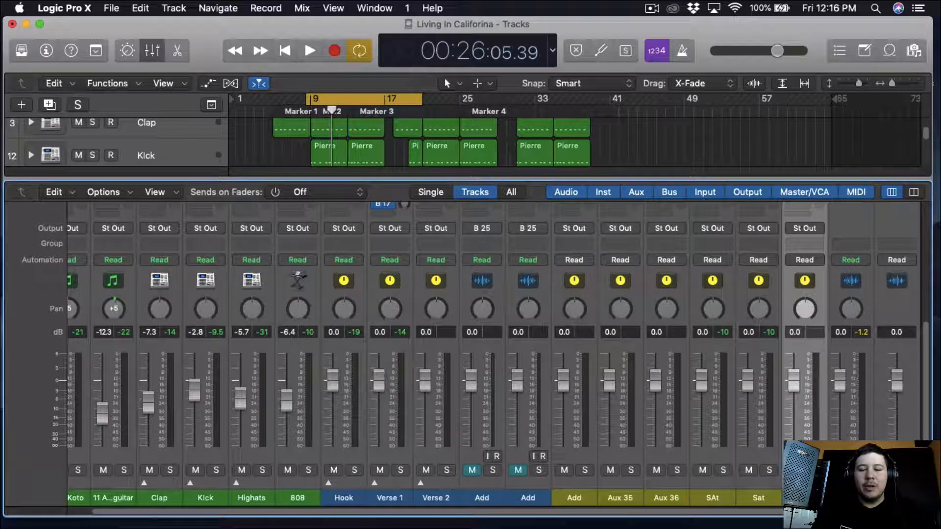
Step: Insert iZotope Vocal Doubler on the Dubb channel and set its separation to 37% and variation to 41%
{"action": "scroll", "coordinate": [804, 343], "scroll_direction": "up", "scroll_amount": 6}
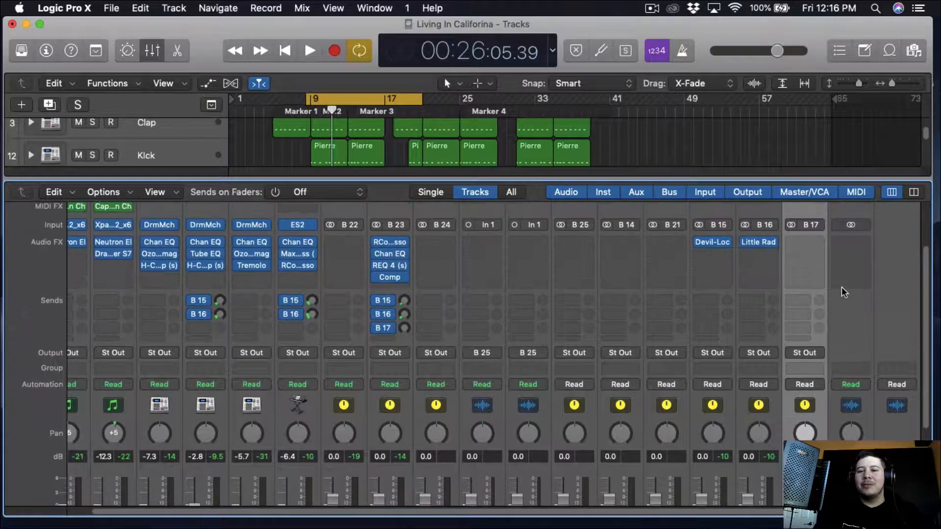
{"action": "left_click", "coordinate": [805, 245]}
{"action": "mouse_move", "coordinate": [808, 499]}
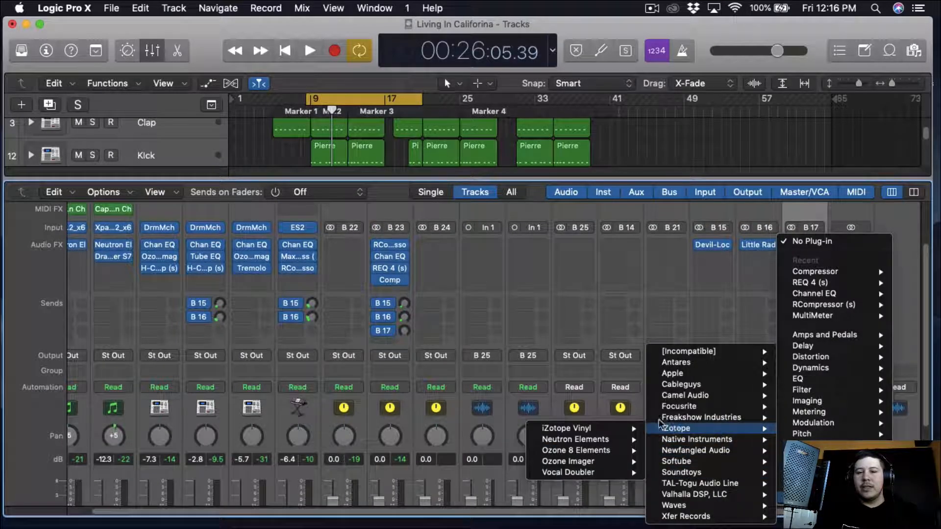
{"action": "mouse_move", "coordinate": [680, 432]}
{"action": "mouse_move", "coordinate": [582, 475]}
{"action": "left_click", "coordinate": [490, 472]}
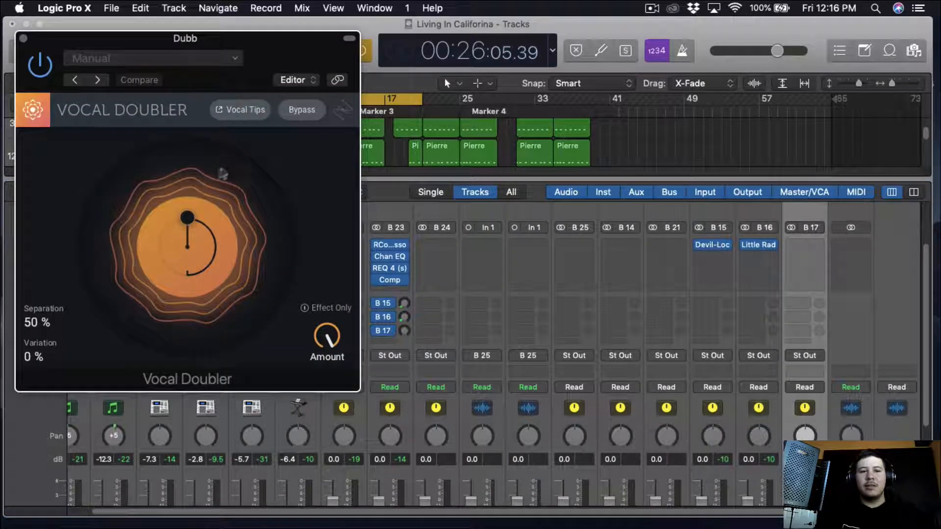
{"action": "left_click_drag", "start_coordinate": [187, 217], "coordinate": [212, 245]}
Step: Raise Verse 1's Bus 17 send during playback and set the Vocal Doubler's separation to 49% with variation at 41%
{"action": "left_click_drag", "start_coordinate": [402, 331], "coordinate": [403, 292]}
{"action": "key", "text": "space"}
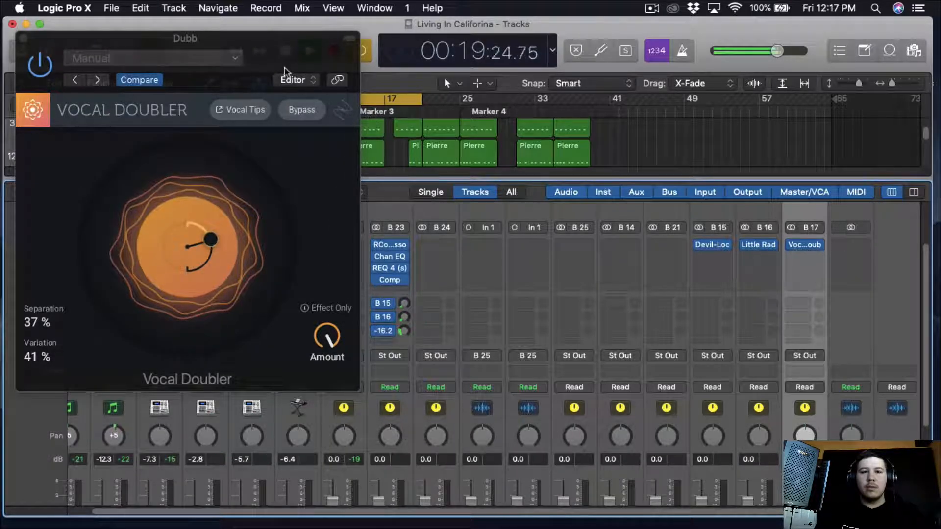
{"action": "left_click_drag", "start_coordinate": [285, 73], "coordinate": [303, 67]}
{"action": "left_click_drag", "start_coordinate": [405, 330], "coordinate": [408, 300]}
{"action": "left_click_drag", "start_coordinate": [227, 234], "coordinate": [313, 198]}
{"action": "mouse_move", "coordinate": [242, 221]}
{"action": "left_mouse_down"}
{"action": "mouse_move", "coordinate": [236, 212]}
{"action": "mouse_move", "coordinate": [218, 230]}
{"action": "mouse_move", "coordinate": [248, 246]}
{"action": "mouse_move", "coordinate": [248, 227]}
{"action": "mouse_move", "coordinate": [234, 231]}
{"action": "left_mouse_up"}
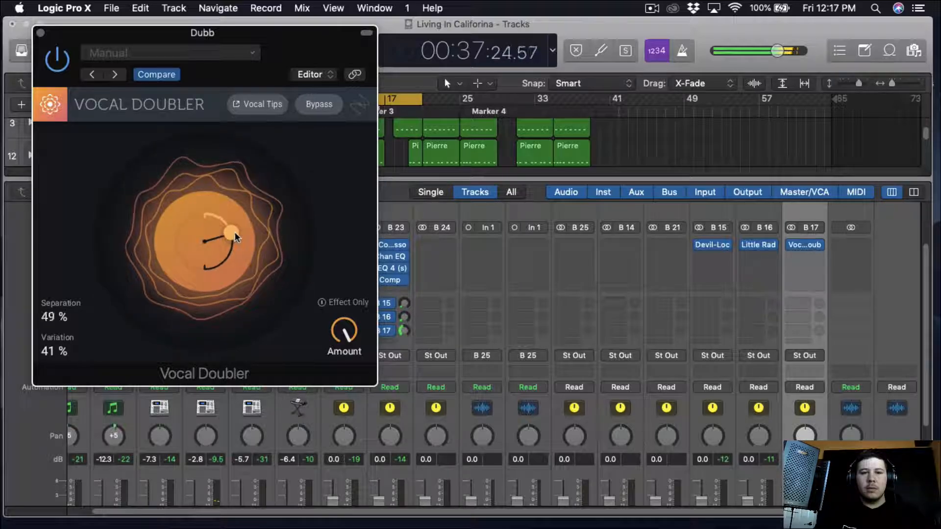
Step: Pull Verse 1's Bus 17 send fully down, replay the loop, and bring the send back up to about -32.0 dB
{"action": "left_click_drag", "start_coordinate": [405, 332], "coordinate": [387, 402]}
{"action": "key", "text": "space"}
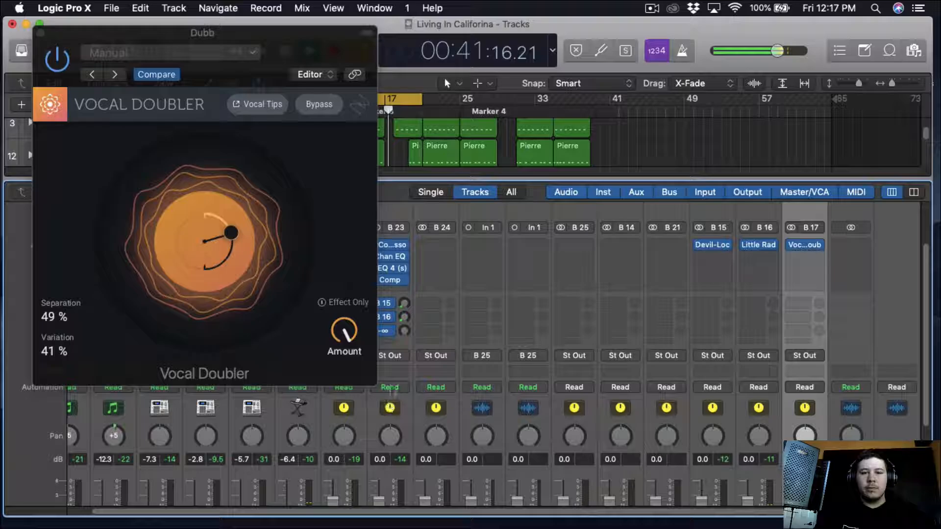
{"action": "key", "text": "space"}
{"action": "left_click_drag", "start_coordinate": [403, 331], "coordinate": [404, 304]}
{"action": "left_click_drag", "start_coordinate": [414, 258], "coordinate": [408, 312]}
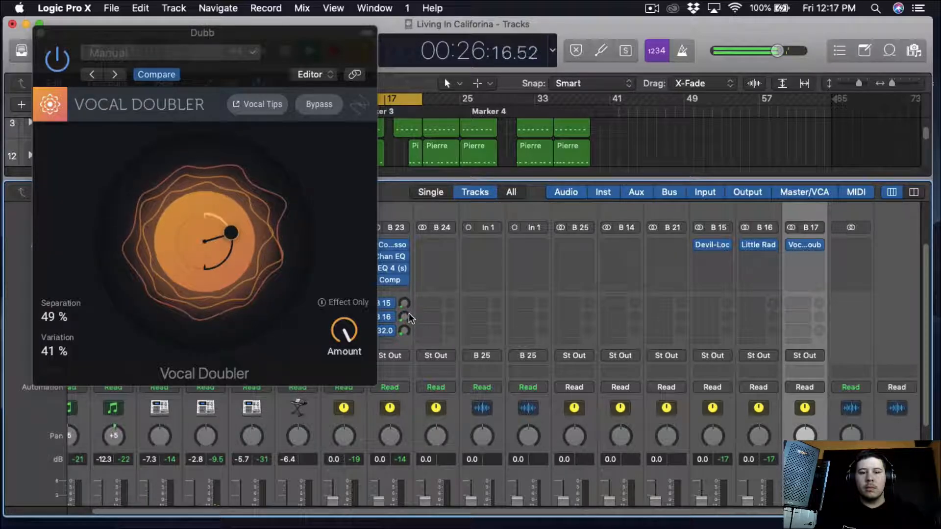
Step: Compare the vocal with the Vocal Doubler bypassed and re-enabled, and close the plug-in
{"action": "left_click", "coordinate": [58, 64]}
{"action": "left_click", "coordinate": [58, 64]}
{"action": "left_click", "coordinate": [41, 33]}
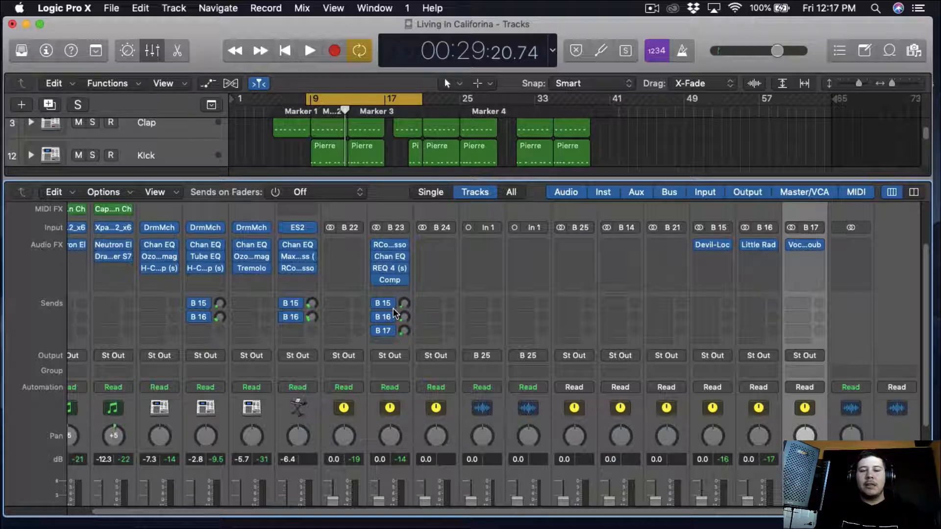
Step: Insert a stereo Pitch Correction plug-in after the compressor on the Verse 1 channel
{"action": "scroll", "coordinate": [395, 313], "scroll_direction": "up", "scroll_amount": 1}
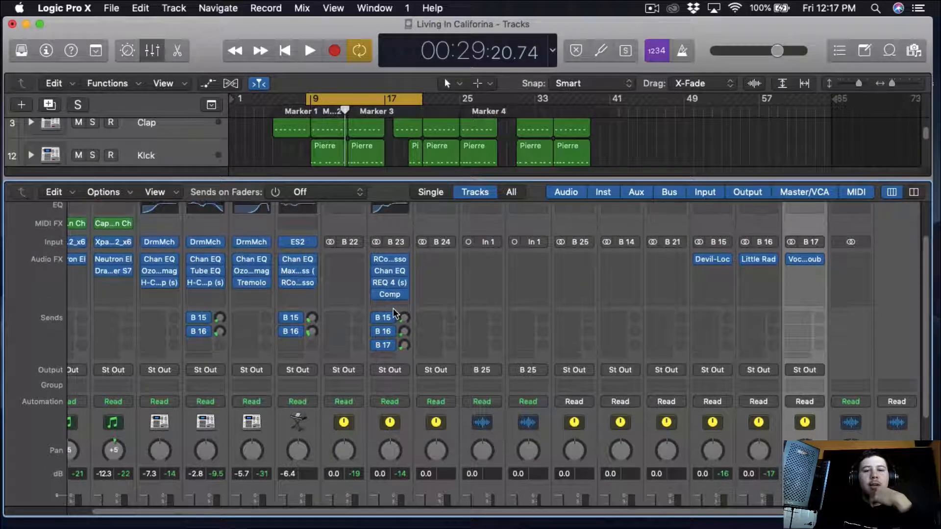
{"action": "left_click", "coordinate": [392, 306]}
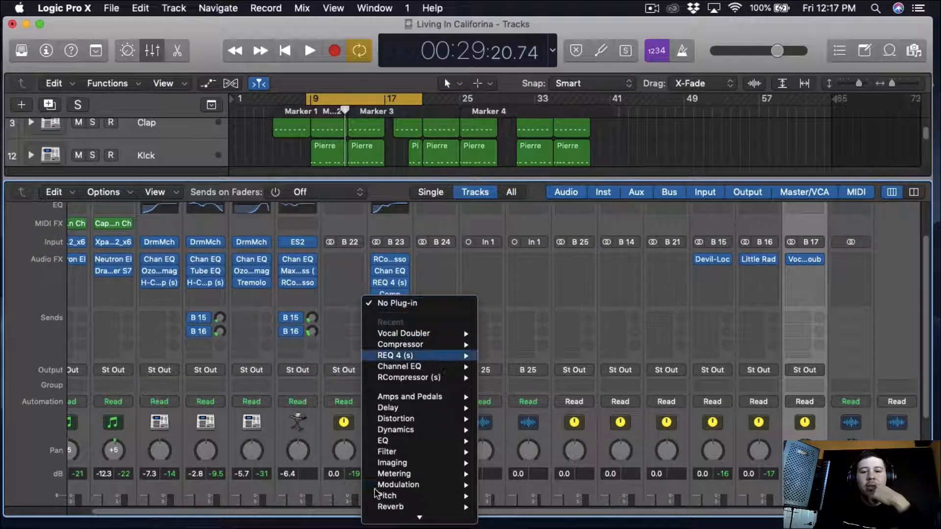
{"action": "mouse_move", "coordinate": [400, 516]}
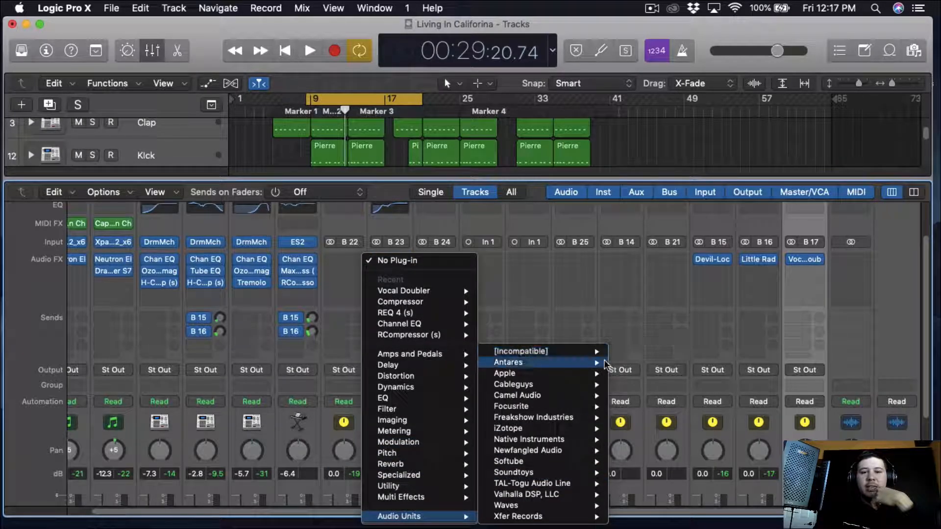
{"action": "mouse_move", "coordinate": [578, 351]}
{"action": "mouse_move", "coordinate": [636, 354]}
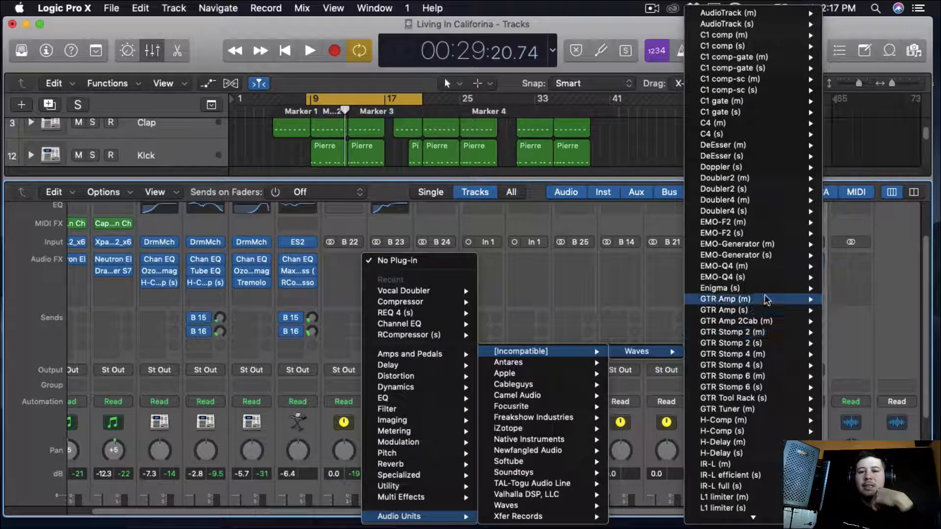
{"action": "mouse_move", "coordinate": [770, 128]}
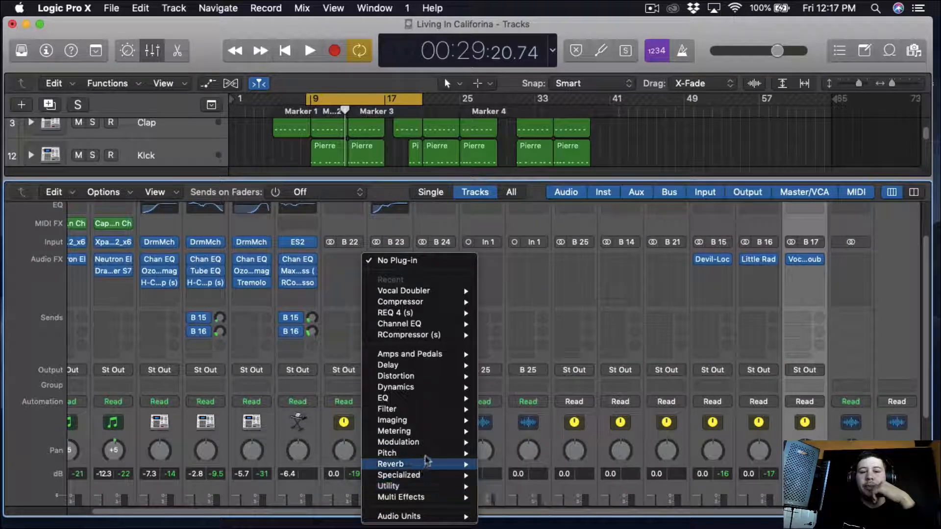
{"action": "mouse_move", "coordinate": [431, 453]}
{"action": "mouse_move", "coordinate": [543, 455]}
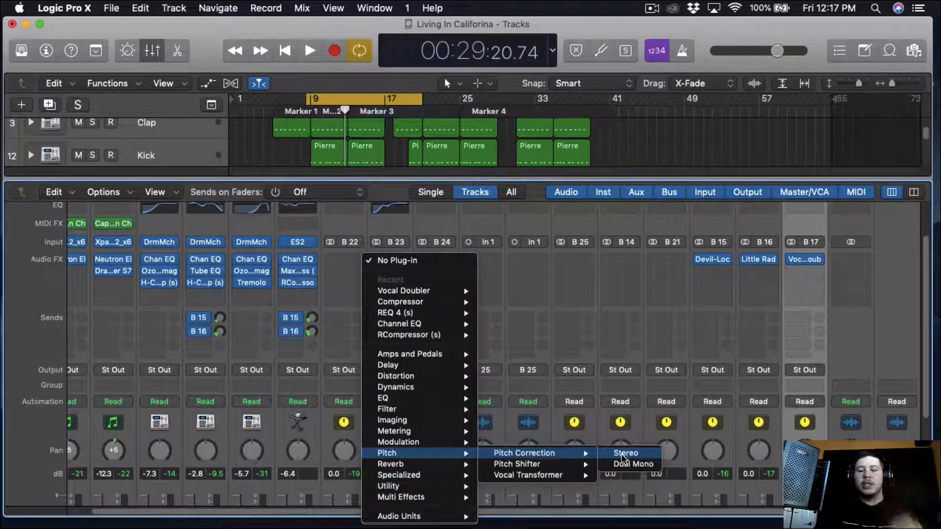
{"action": "left_click", "coordinate": [624, 454]}
Step: Set Pitch Correction to root C major scale, with a response of 0.00 ms and the low range
{"action": "left_click", "coordinate": [179, 120]}
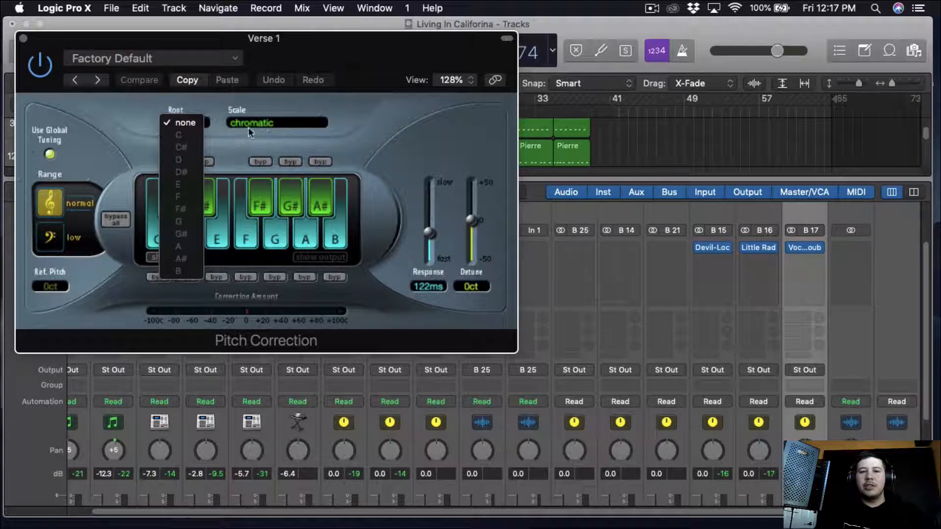
{"action": "left_click", "coordinate": [182, 135]}
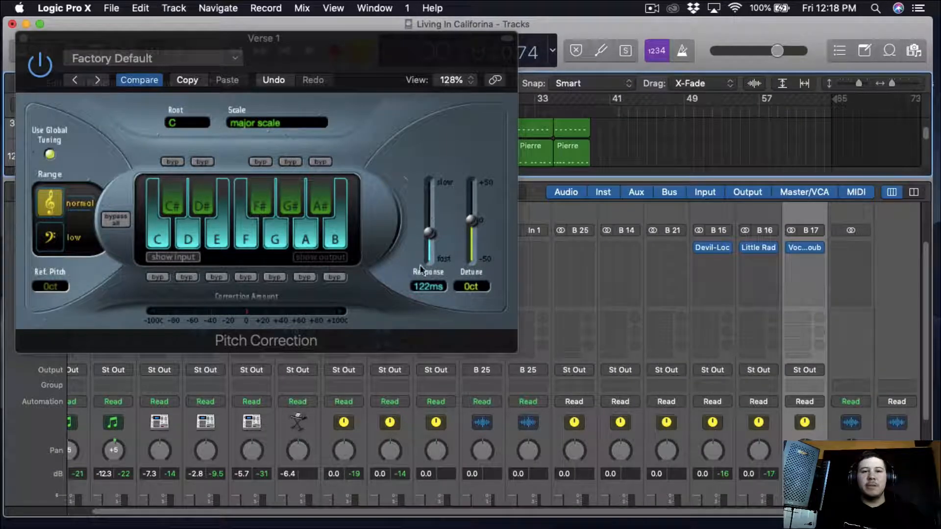
{"action": "left_click_drag", "start_coordinate": [429, 240], "coordinate": [422, 365]}
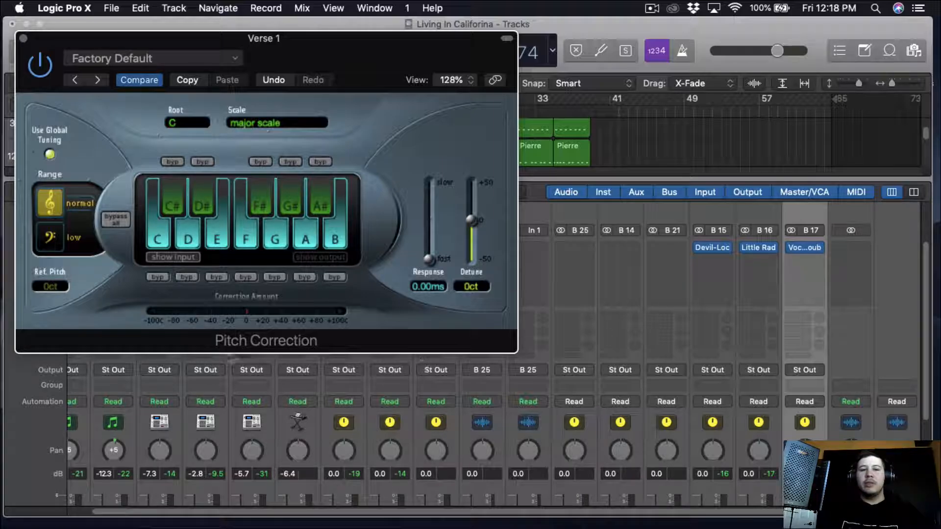
{"action": "left_click", "coordinate": [49, 237]}
Step: Move the Pitch Correction window aside and raise its response to 129 ms while listening to the verse
{"action": "left_click_drag", "start_coordinate": [383, 61], "coordinate": [457, 149]}
{"action": "key", "text": "space"}
{"action": "left_click_drag", "start_coordinate": [497, 343], "coordinate": [499, 321]}
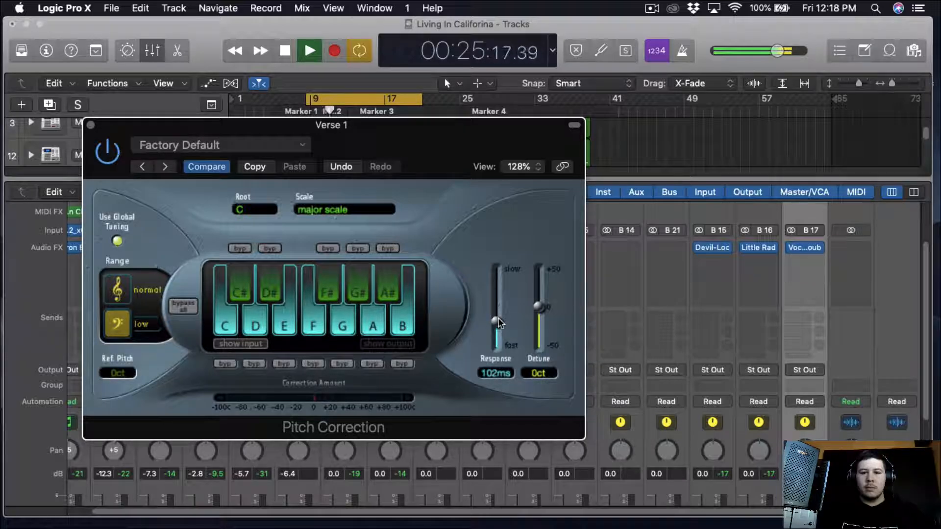
{"action": "left_click_drag", "start_coordinate": [499, 326], "coordinate": [498, 325]}
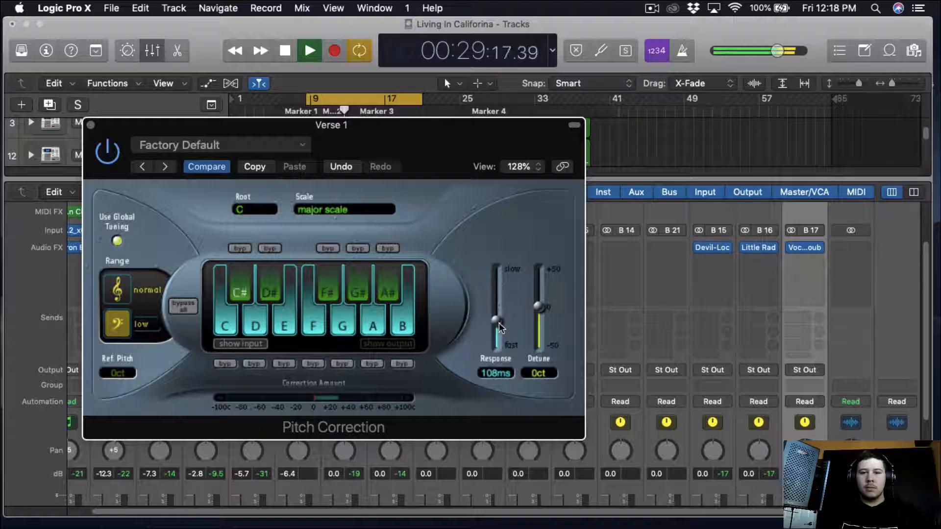
{"action": "key", "text": "space"}
{"action": "key", "text": "space"}
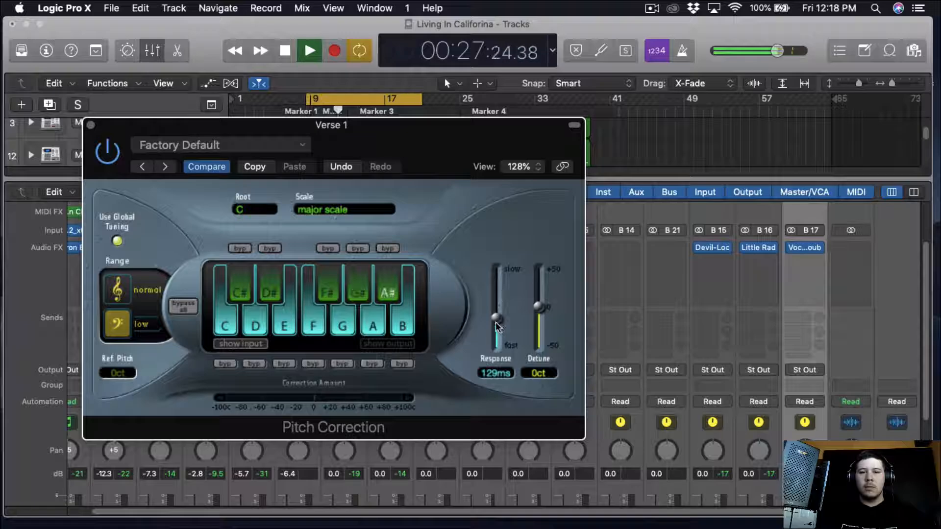
Step: Change the Pitch Correction root to G in the major scale during playback, and stop the transport
{"action": "left_click", "coordinate": [254, 209]}
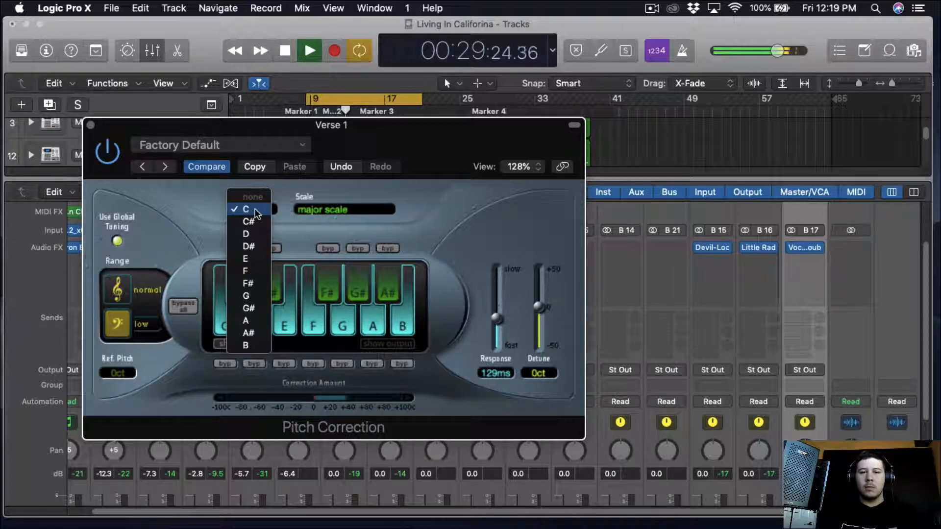
{"action": "left_click", "coordinate": [256, 296]}
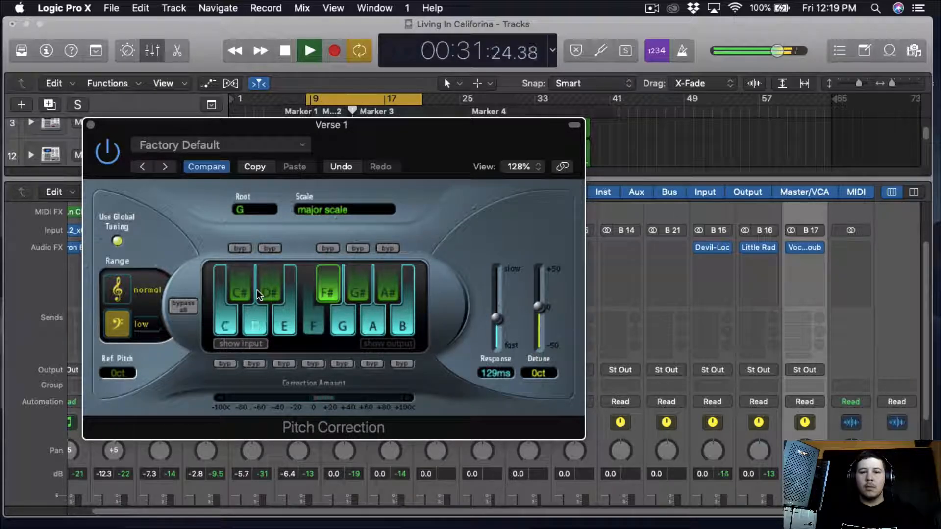
{"action": "key", "text": "space"}
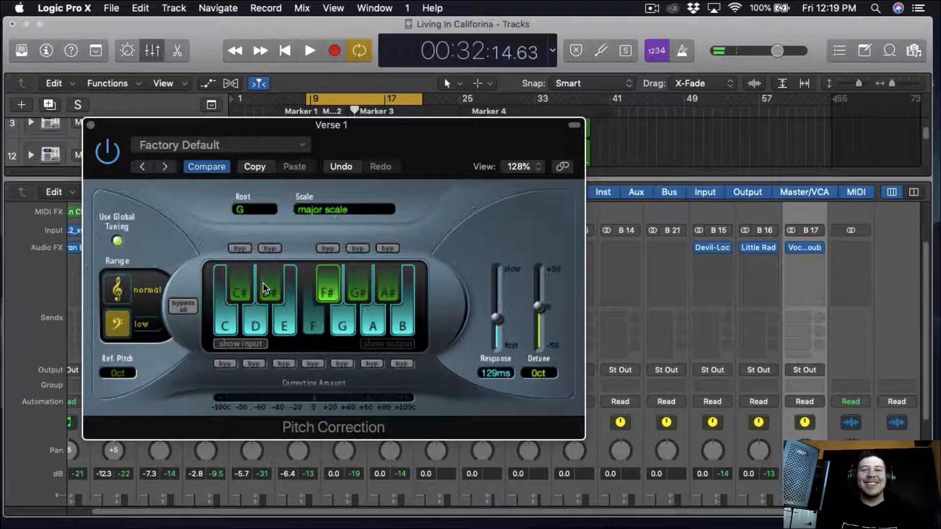
Step: Replay the loop, fine-tune the Pitch Correction response to 122 ms, stop playback, and close the plug-in
{"action": "key", "text": "space"}
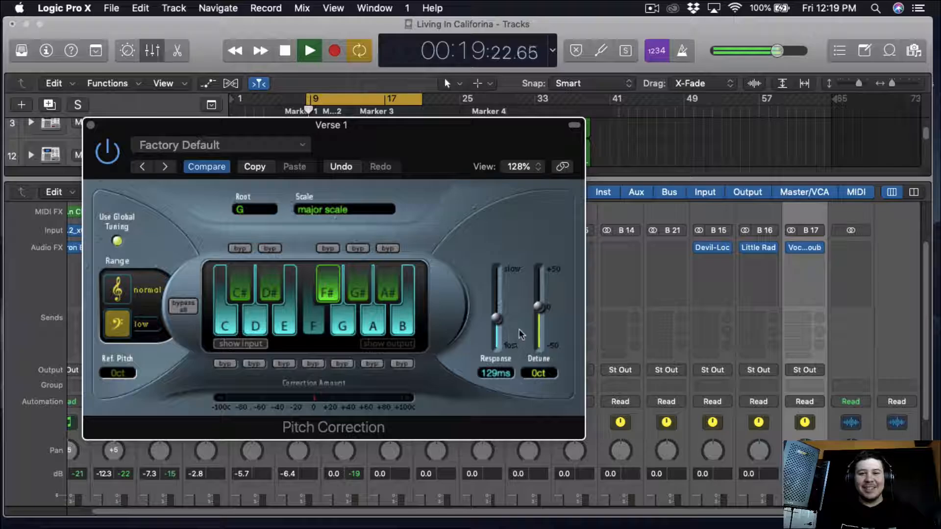
{"action": "mouse_move", "coordinate": [498, 321]}
{"action": "left_mouse_down"}
{"action": "mouse_move", "coordinate": [497, 357]}
{"action": "mouse_move", "coordinate": [496, 323]}
{"action": "left_mouse_up"}
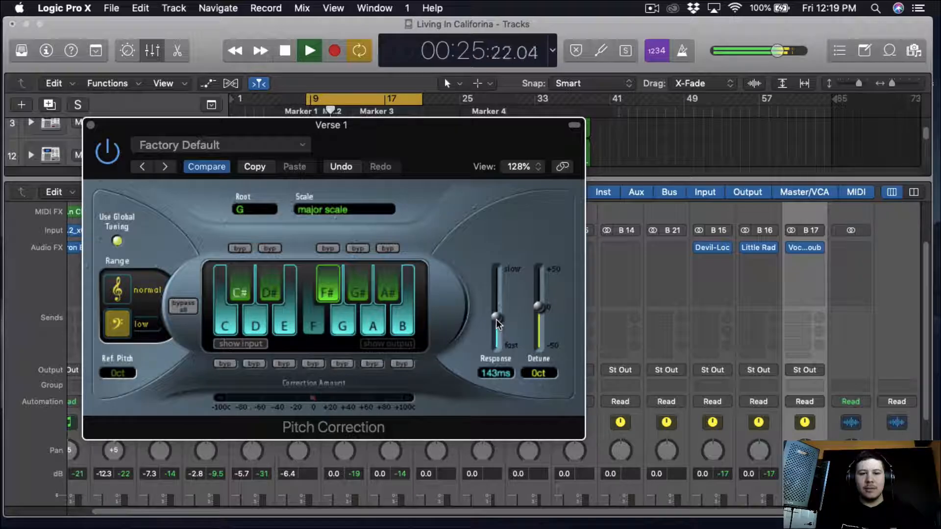
{"action": "mouse_move", "coordinate": [496, 319]}
{"action": "left_mouse_down"}
{"action": "mouse_move", "coordinate": [493, 336]}
{"action": "mouse_move", "coordinate": [494, 322]}
{"action": "left_mouse_up"}
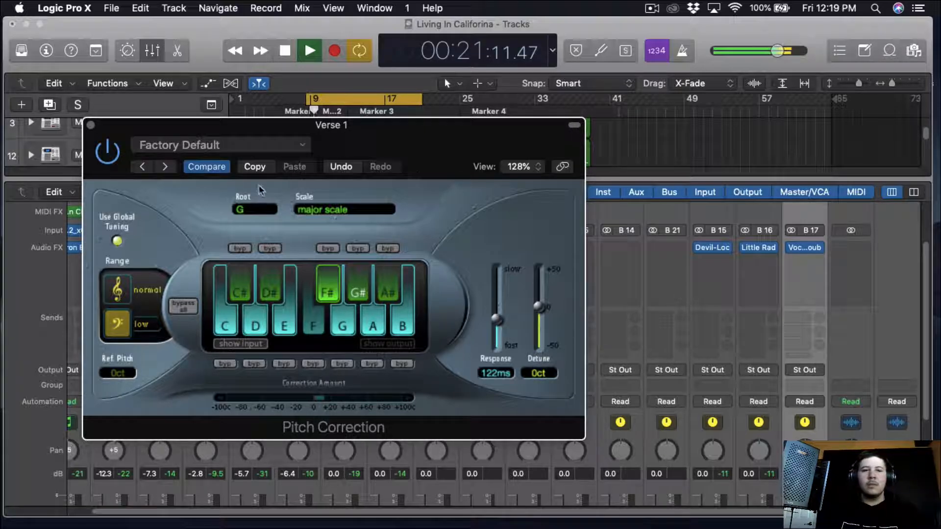
{"action": "key", "text": "space"}
{"action": "left_click", "coordinate": [90, 129]}
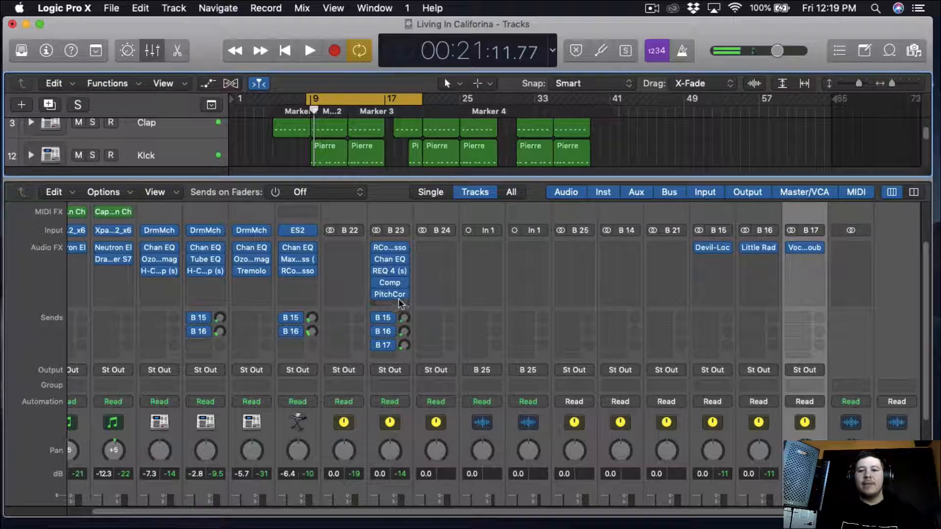
Step: Insert the stereo Waves DeEsser (s) after Pitch Correction on the Verse 1 channel
{"action": "left_click", "coordinate": [390, 259]}
{"action": "mouse_move", "coordinate": [416, 516]}
{"action": "mouse_move", "coordinate": [539, 352]}
{"action": "mouse_move", "coordinate": [637, 352]}
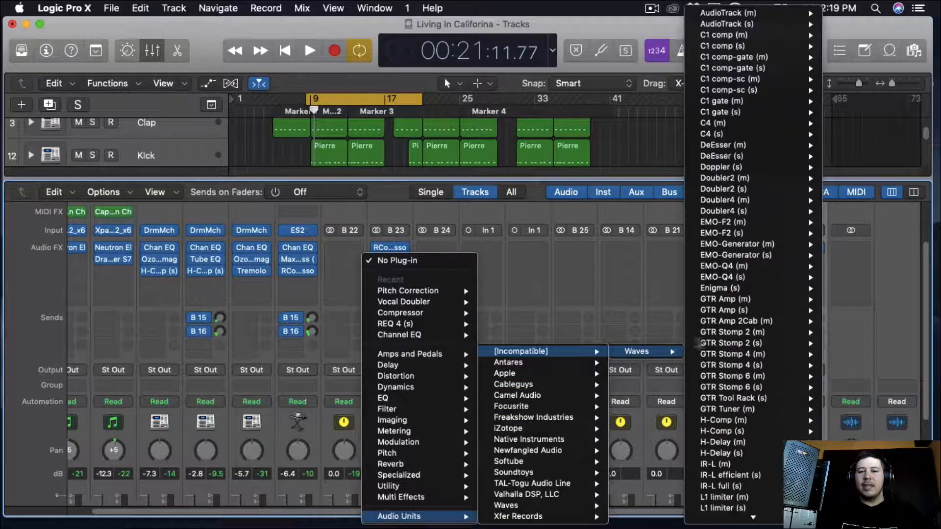
{"action": "mouse_move", "coordinate": [784, 156]}
{"action": "left_click", "coordinate": [850, 156]}
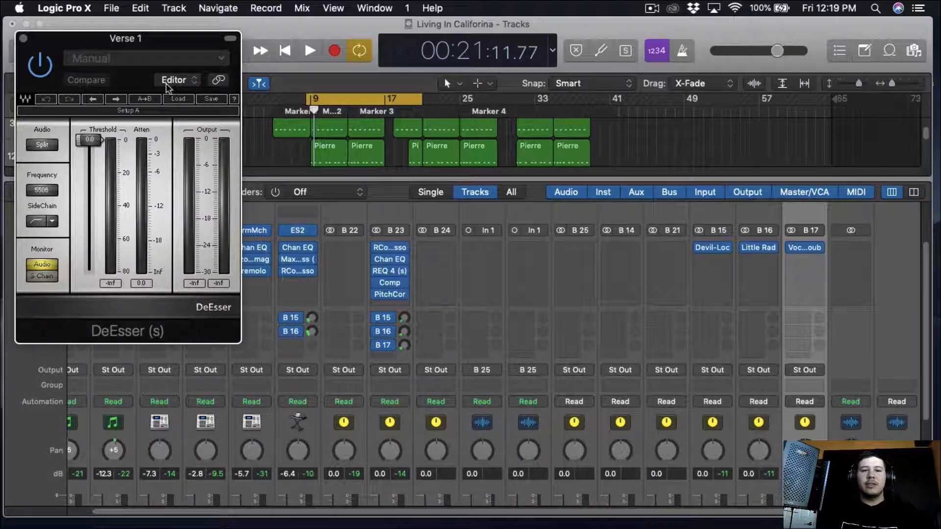
Step: Load the DeEsser's Male Shh factory preset and move its window clear of the transport's corner
{"action": "left_click", "coordinate": [180, 58]}
{"action": "mouse_move", "coordinate": [294, 318]}
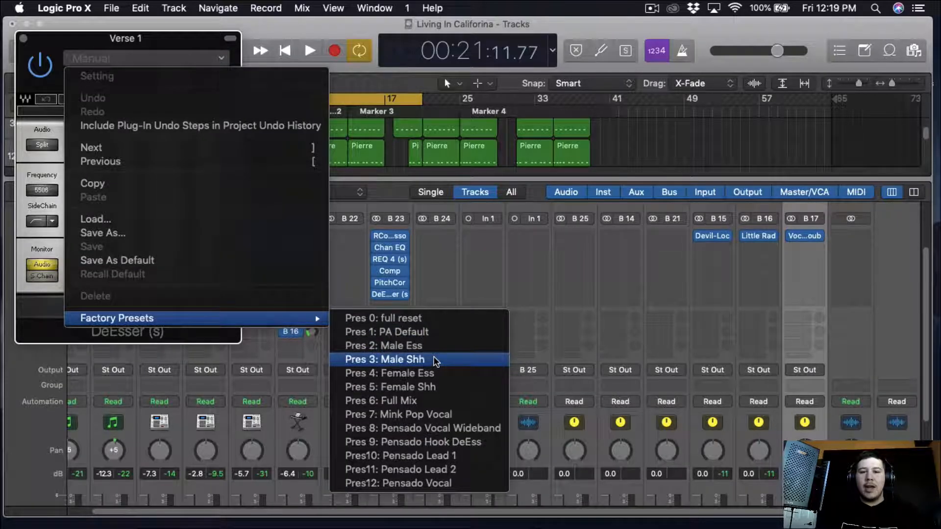
{"action": "left_click", "coordinate": [436, 360]}
{"action": "left_click_drag", "start_coordinate": [147, 38], "coordinate": [387, 55]}
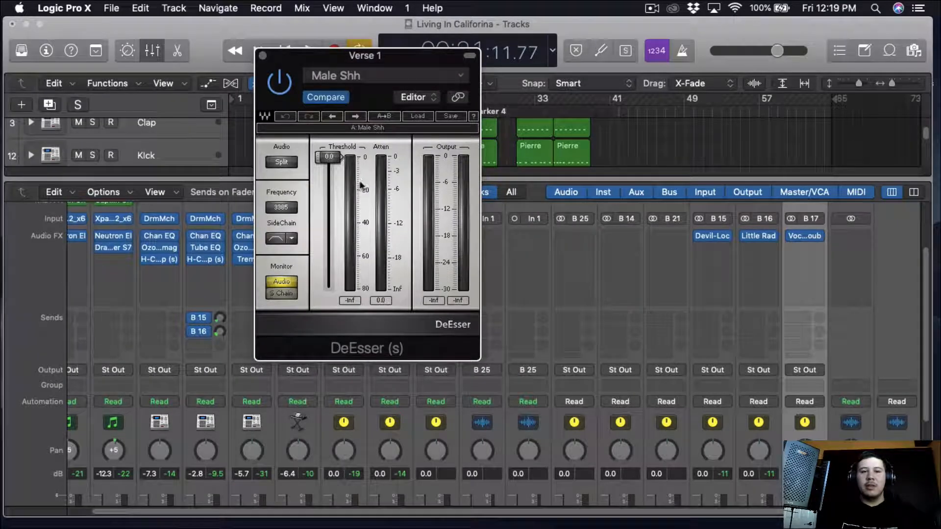
Step: Lower the DeEsser threshold while listening to the verse, close the plug-in and stop playback
{"action": "left_click_drag", "start_coordinate": [336, 221], "coordinate": [319, 297]}
{"action": "key", "text": "space"}
{"action": "mouse_move", "coordinate": [324, 240]}
{"action": "left_mouse_down"}
{"action": "mouse_move", "coordinate": [324, 263]}
{"action": "mouse_move", "coordinate": [325, 230]}
{"action": "mouse_move", "coordinate": [326, 238]}
{"action": "left_mouse_up"}
{"action": "key", "text": "space"}
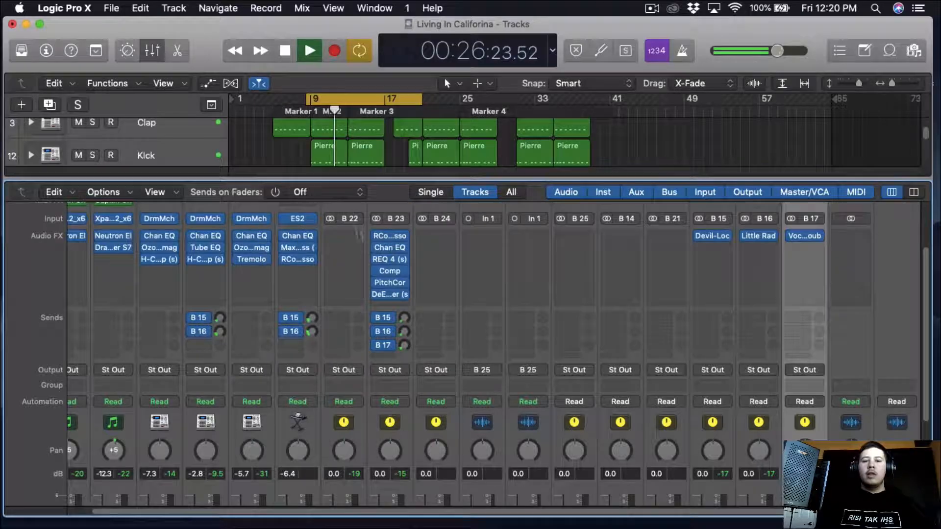
{"action": "key", "text": "space"}
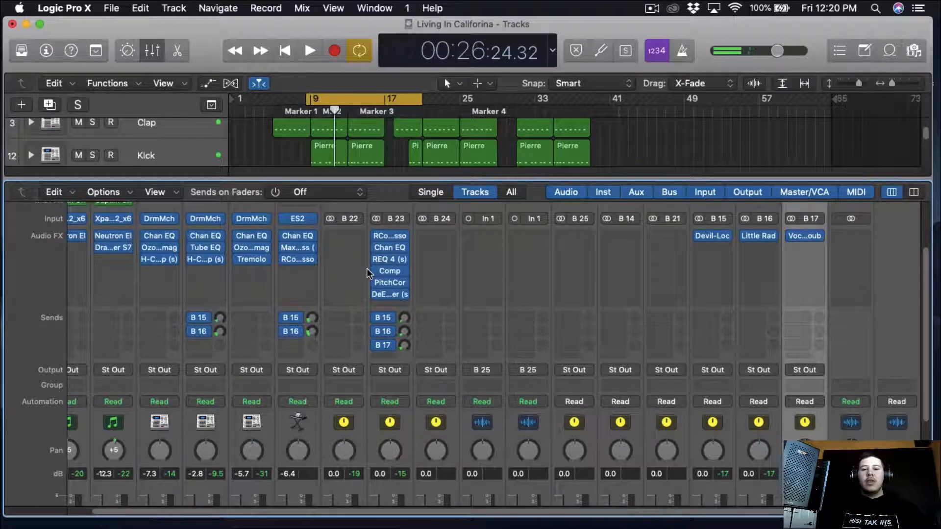
Step: Add a Bus 26 send to Verse 1 and name its new aux channel Delay
{"action": "mouse_move", "coordinate": [406, 297]}
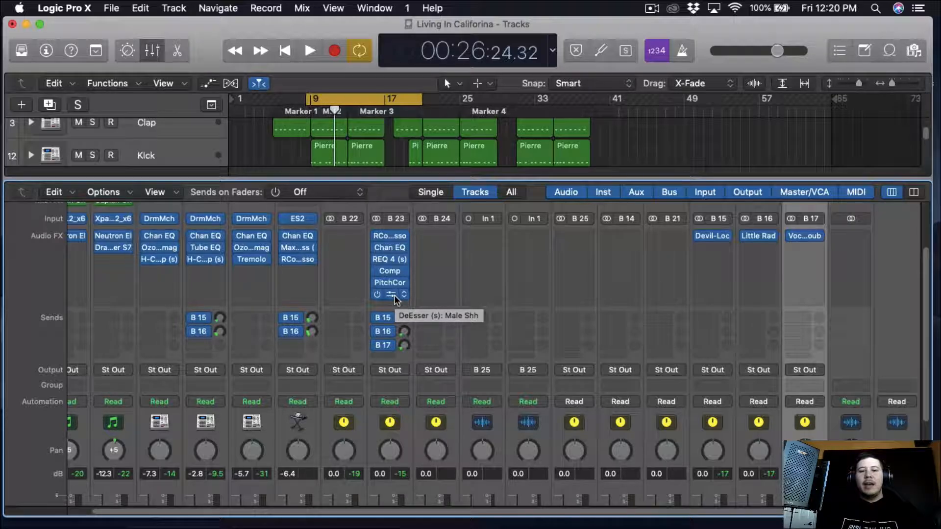
{"action": "left_click", "coordinate": [383, 358]}
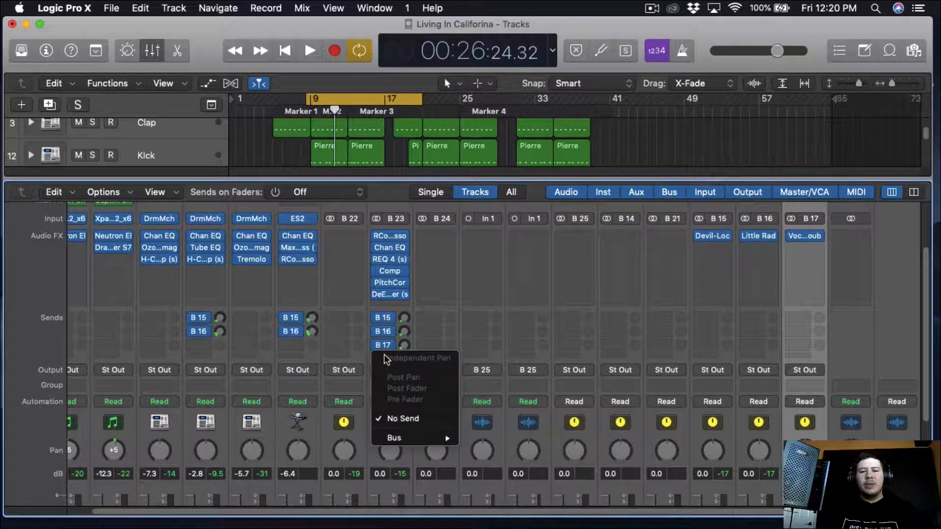
{"action": "mouse_move", "coordinate": [407, 437]}
{"action": "left_click", "coordinate": [526, 371]}
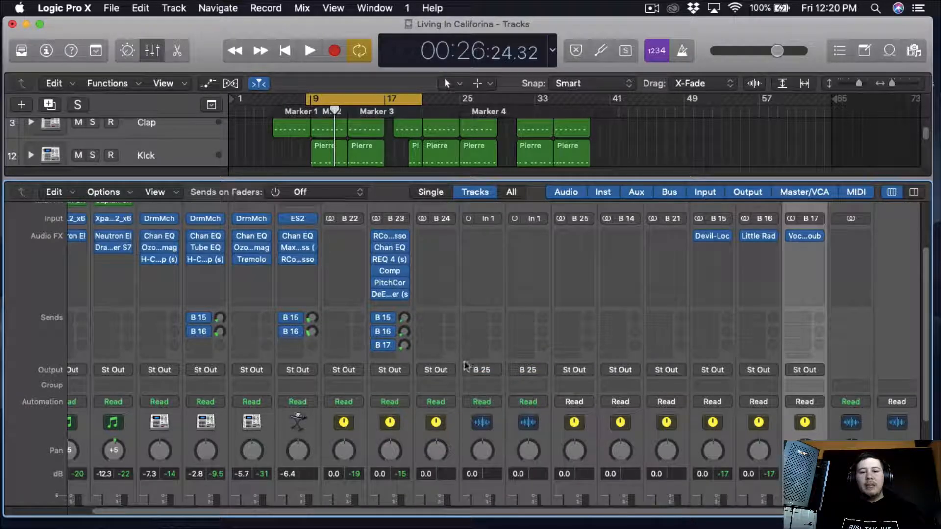
{"action": "scroll", "coordinate": [735, 390], "scroll_direction": "down", "scroll_amount": 6}
{"action": "scroll", "coordinate": [853, 400], "scroll_direction": "up", "scroll_amount": 6}
{"action": "left_click", "coordinate": [833, 390]}
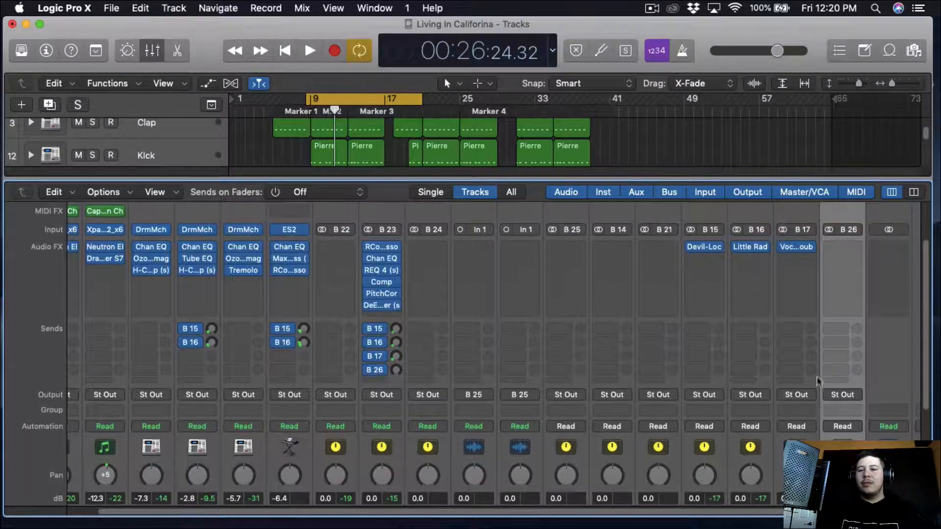
Step: Insert the stereo Waves H-Delay (s) on the Bus 26 Delay aux
{"action": "left_click", "coordinate": [848, 247]}
{"action": "mouse_move", "coordinate": [842, 470]}
{"action": "mouse_move", "coordinate": [726, 352]}
{"action": "mouse_move", "coordinate": [637, 352]}
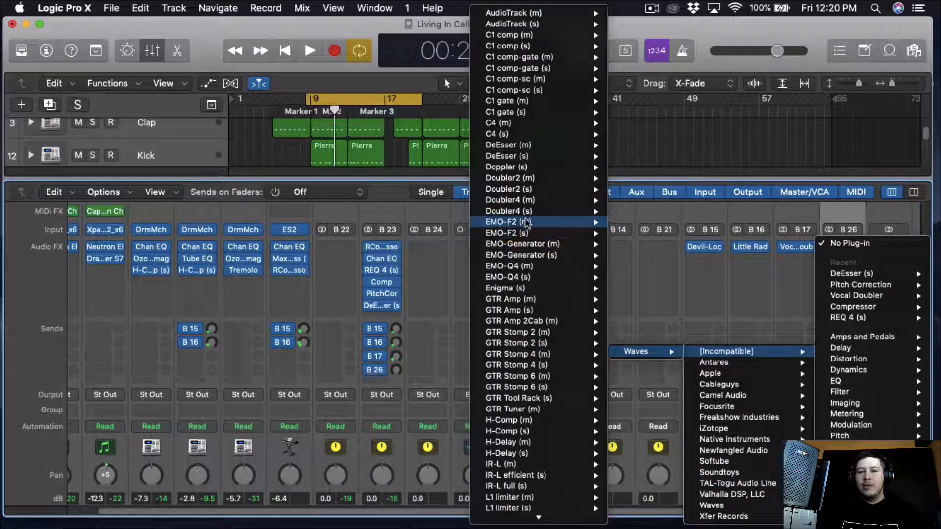
{"action": "scroll", "coordinate": [527, 223], "scroll_direction": "down", "scroll_amount": 10}
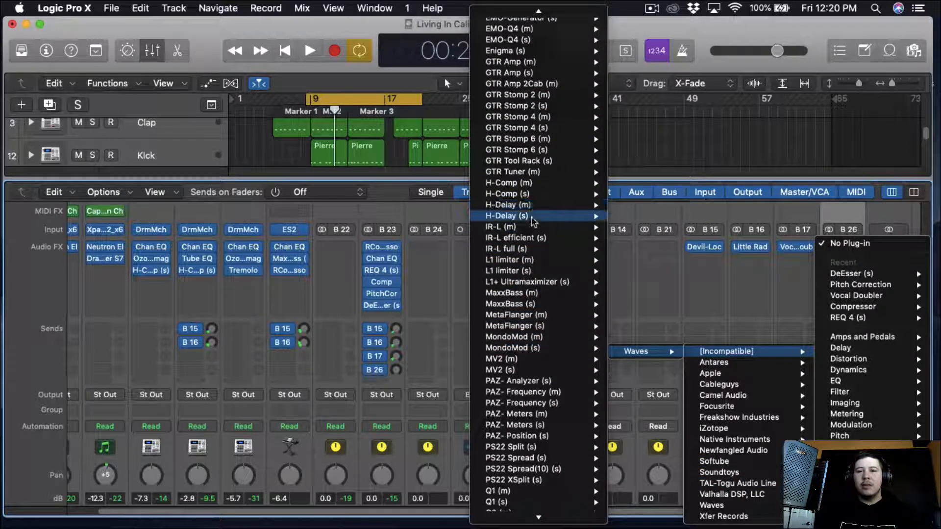
{"action": "mouse_move", "coordinate": [529, 216]}
{"action": "left_click", "coordinate": [448, 216]}
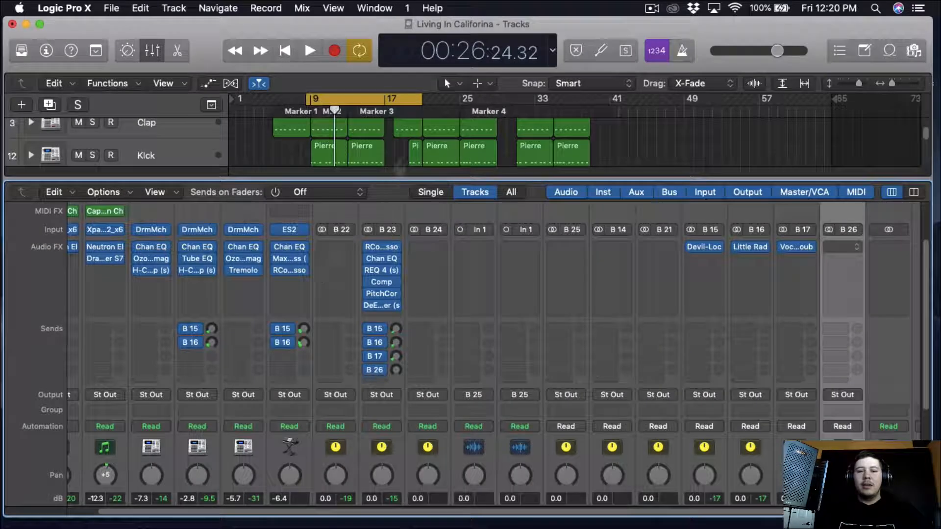
Step: Set H-Delay to ping-pong mode with millisecond timing, and adjust its feedback and high-pass filter
{"action": "left_click", "coordinate": [263, 125]}
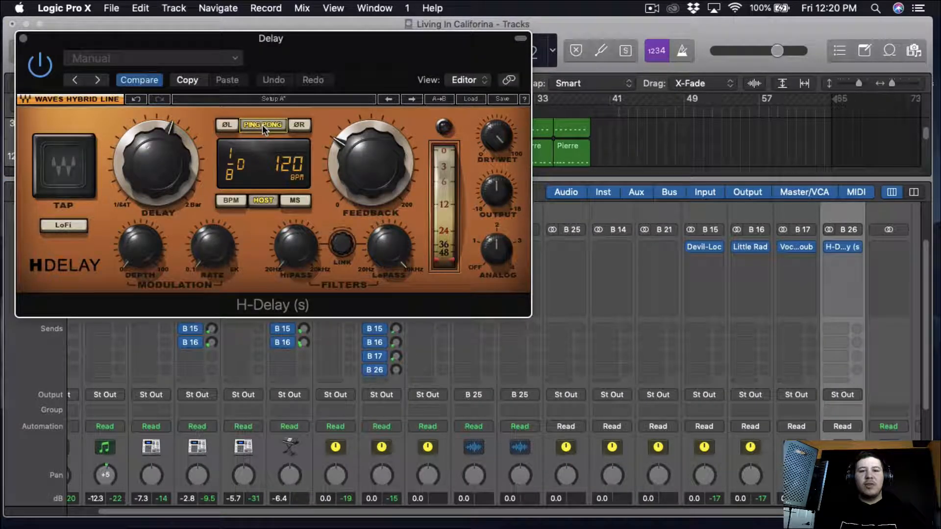
{"action": "left_click", "coordinate": [294, 200]}
{"action": "left_click_drag", "start_coordinate": [371, 163], "coordinate": [371, 172]}
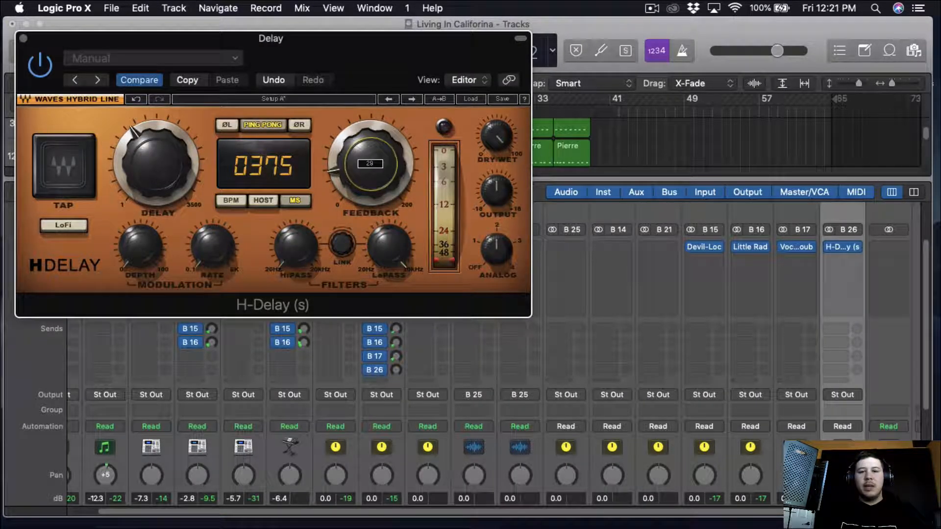
{"action": "left_click_drag", "start_coordinate": [295, 245], "coordinate": [295, 257]}
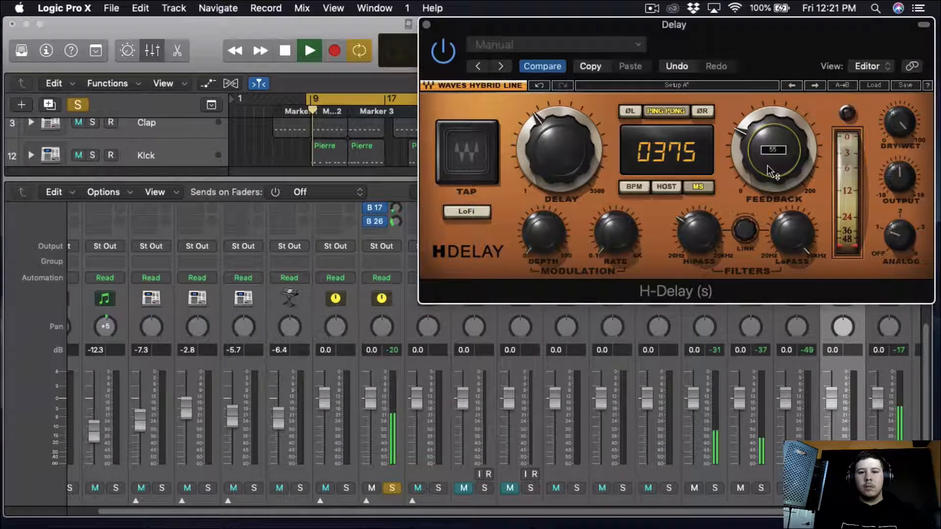
Step: Lower the H-Delay feedback and adjust Verse 1's Bus 26 send level while playing the soloed vocal
{"action": "left_click_drag", "start_coordinate": [769, 156], "coordinate": [769, 174]}
{"action": "left_click_drag", "start_coordinate": [396, 221], "coordinate": [391, 298]}
{"action": "left_click_drag", "start_coordinate": [397, 223], "coordinate": [396, 206]}
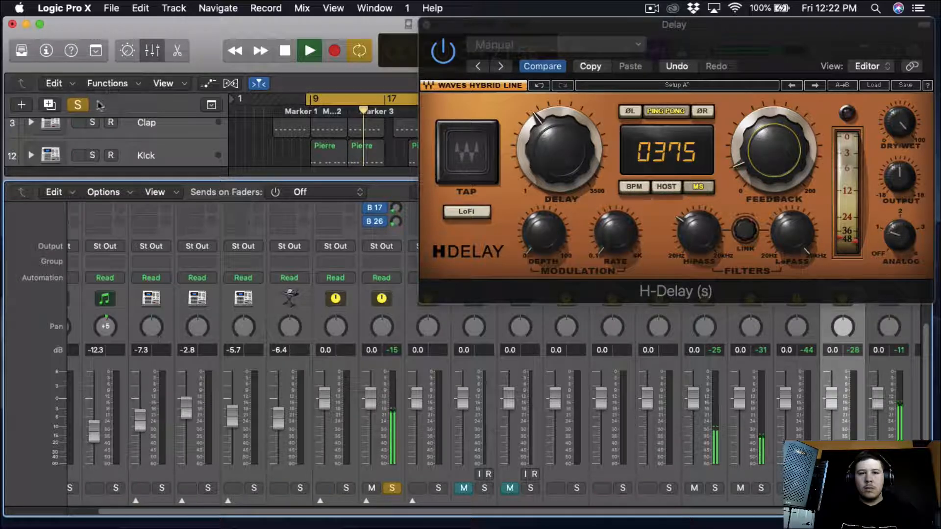
Step: Clear the solo to hear the delay in the full mix, close H-Delay and stop playback
{"action": "left_click", "coordinate": [78, 105]}
{"action": "left_click", "coordinate": [425, 24]}
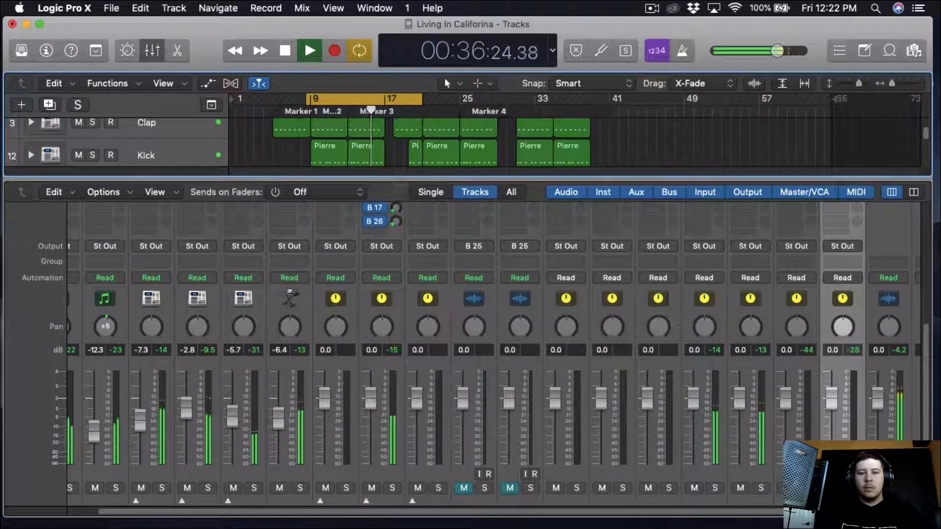
{"action": "key", "text": "space"}
Step: Add a Bus 27 send to Verse 1 and name its new aux channel Reverb
{"action": "left_click", "coordinate": [377, 221]}
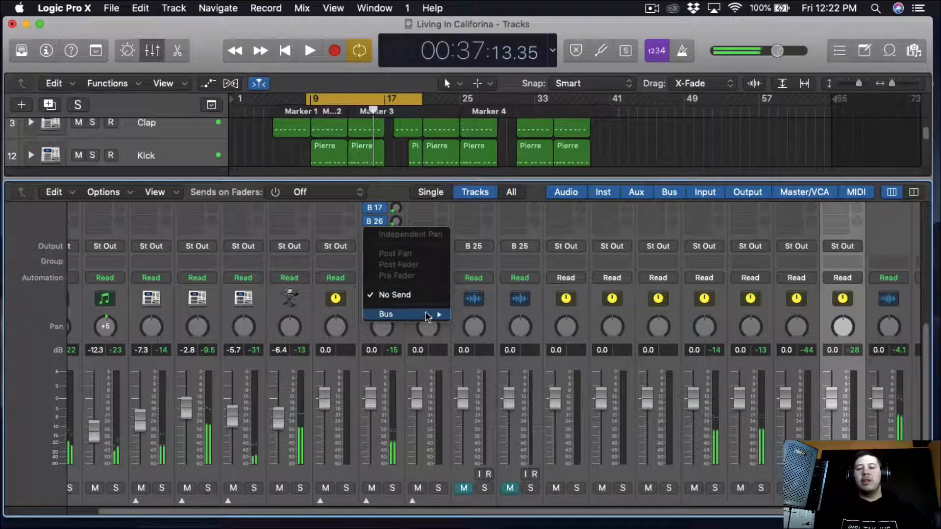
{"action": "mouse_move", "coordinate": [417, 314]}
{"action": "left_click", "coordinate": [481, 377]}
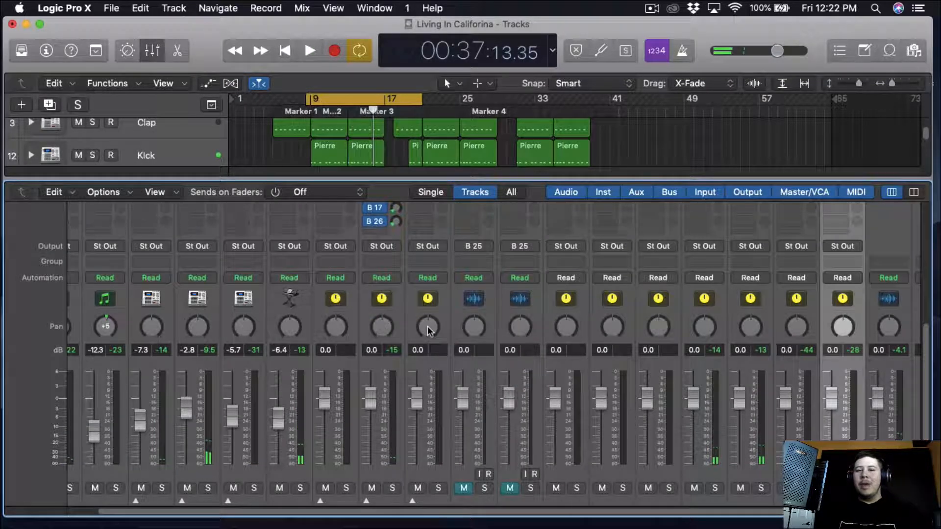
{"action": "scroll", "coordinate": [428, 331], "scroll_direction": "up", "scroll_amount": 3}
{"action": "scroll", "coordinate": [421, 330], "scroll_direction": "right", "scroll_amount": 2}
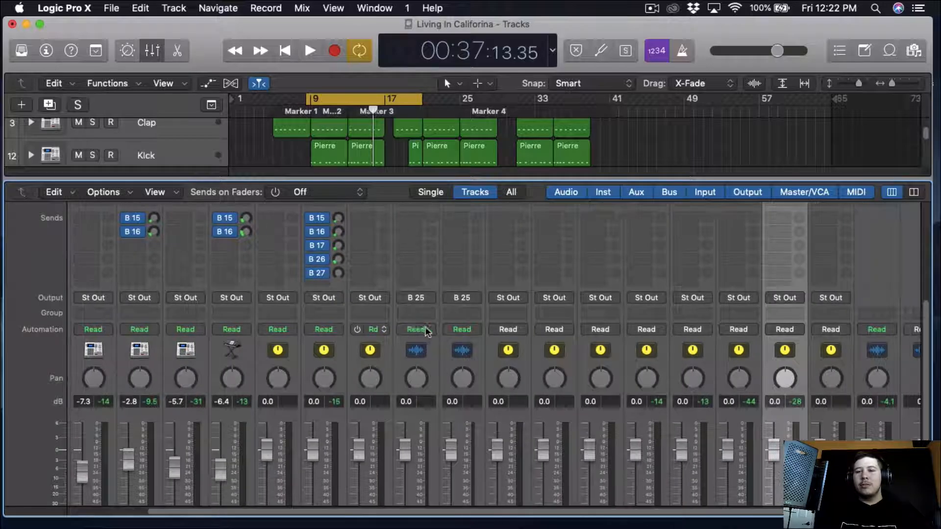
{"action": "scroll", "coordinate": [740, 360], "scroll_direction": "up", "scroll_amount": 5}
{"action": "scroll", "coordinate": [794, 343], "scroll_direction": "down", "scroll_amount": 10}
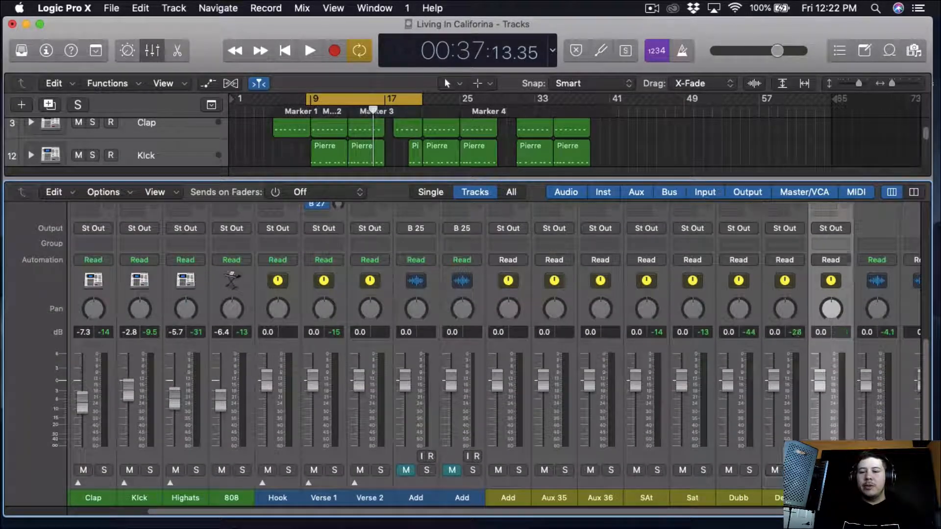
{"action": "scroll", "coordinate": [843, 294], "scroll_direction": "up", "scroll_amount": 10}
Step: Insert the Space Designer reverb on the Bus 27 Reverb aux
{"action": "left_click", "coordinate": [833, 241]}
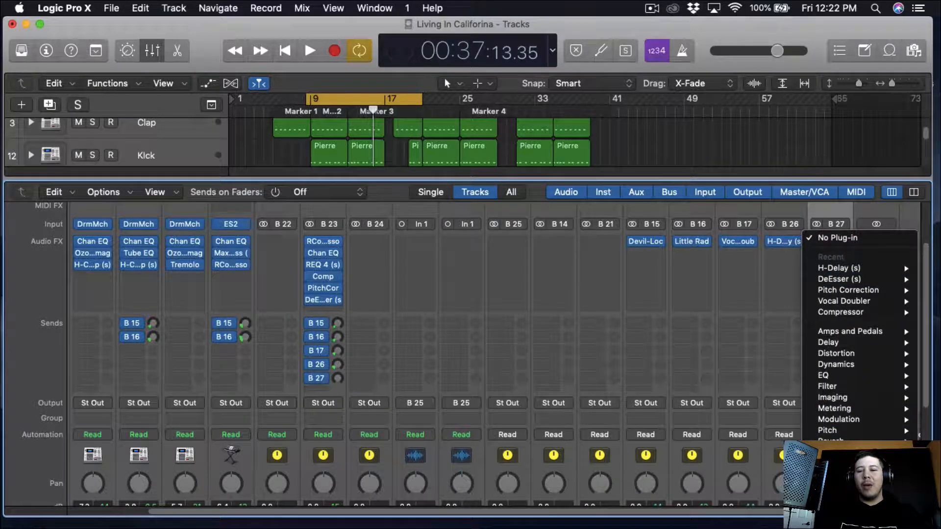
{"action": "mouse_move", "coordinate": [851, 412]}
{"action": "mouse_move", "coordinate": [833, 440]}
{"action": "mouse_move", "coordinate": [769, 446]}
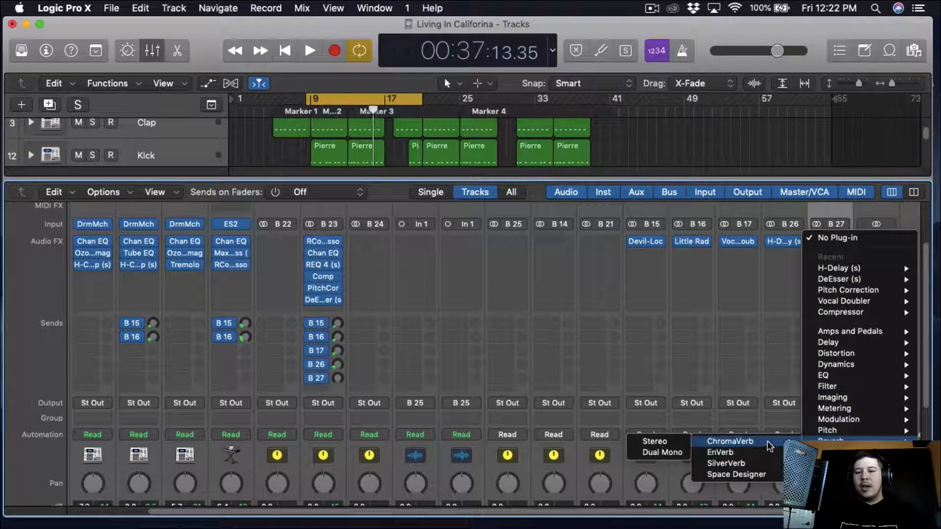
{"action": "mouse_move", "coordinate": [731, 474]}
{"action": "left_click", "coordinate": [671, 474]}
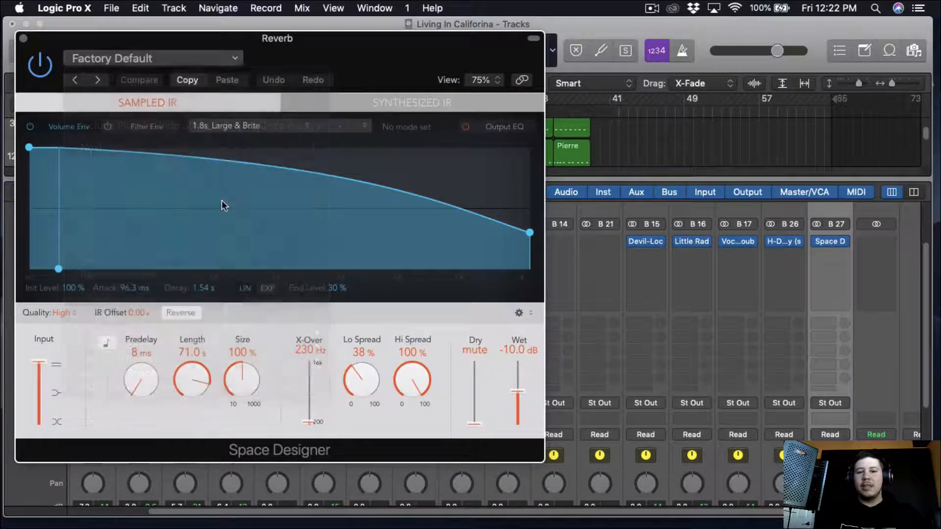
Step: Load the 1.7s Blue Plate preset from the medium-space plate reverbs and move the window off the Verse 1 strip
{"action": "left_click", "coordinate": [233, 54]}
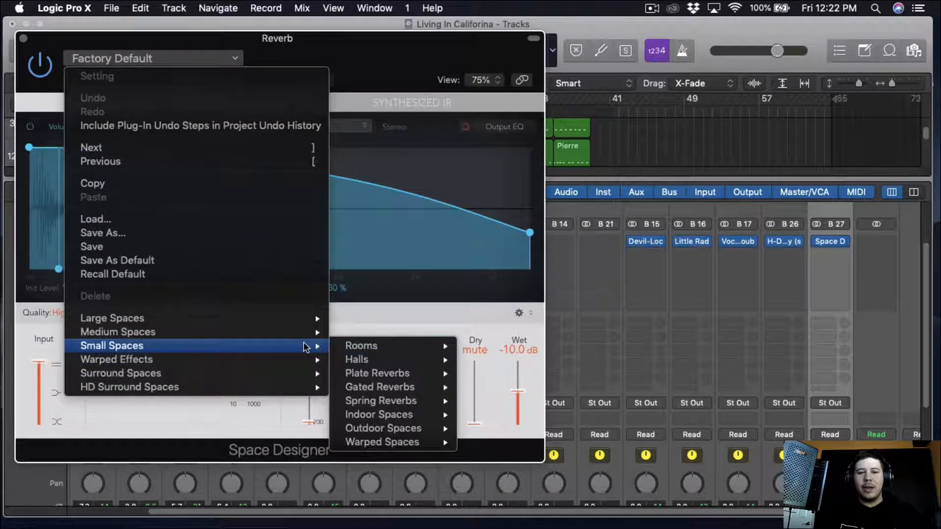
{"action": "mouse_move", "coordinate": [308, 331]}
{"action": "mouse_move", "coordinate": [418, 366]}
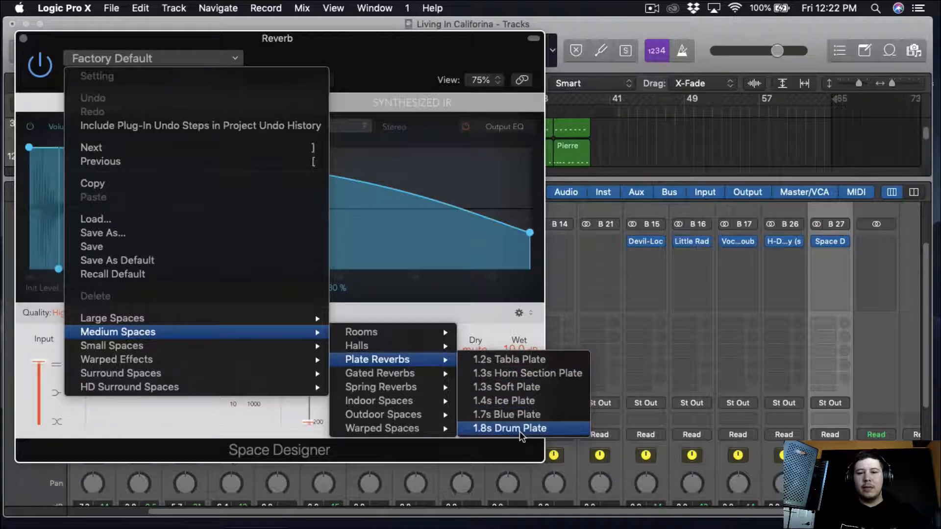
{"action": "left_click", "coordinate": [510, 414]}
{"action": "left_click_drag", "start_coordinate": [401, 36], "coordinate": [772, 21]}
Step: Set Verse 1's Bus 27 send to -16.0 during playback, compare with the reverb bypassed, and close Space Designer
{"action": "key", "text": "space"}
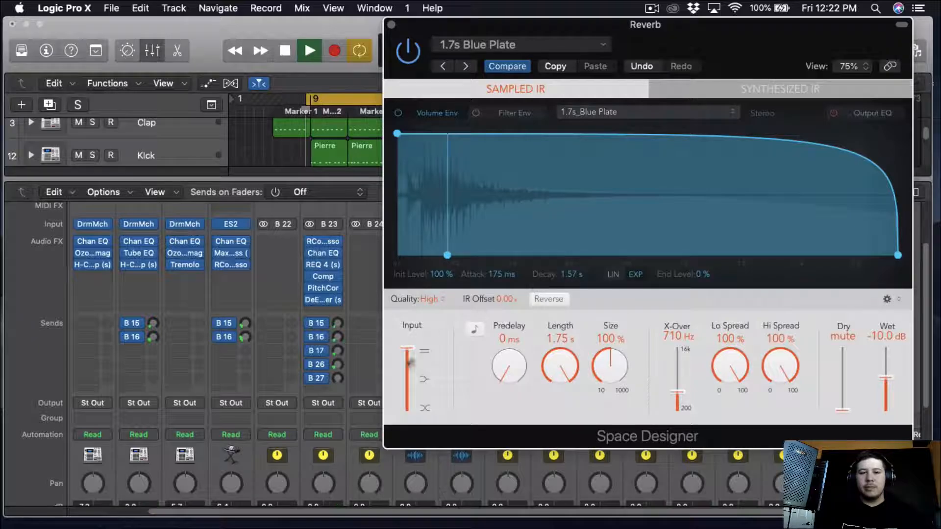
{"action": "left_click", "coordinate": [337, 378]}
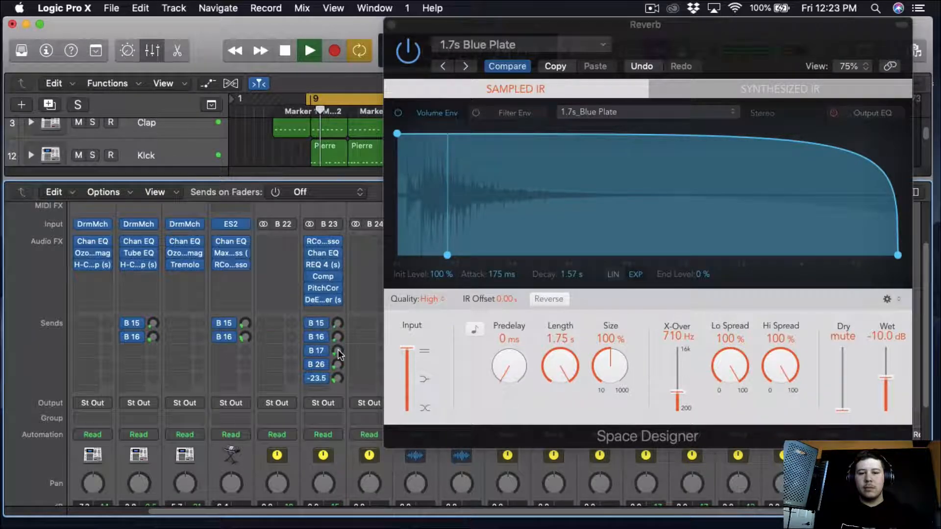
{"action": "mouse_move", "coordinate": [339, 378]}
{"action": "left_mouse_down"}
{"action": "mouse_move", "coordinate": [349, 319]}
{"action": "mouse_move", "coordinate": [342, 371]}
{"action": "left_mouse_up"}
{"action": "left_click_drag", "start_coordinate": [340, 417], "coordinate": [340, 379]}
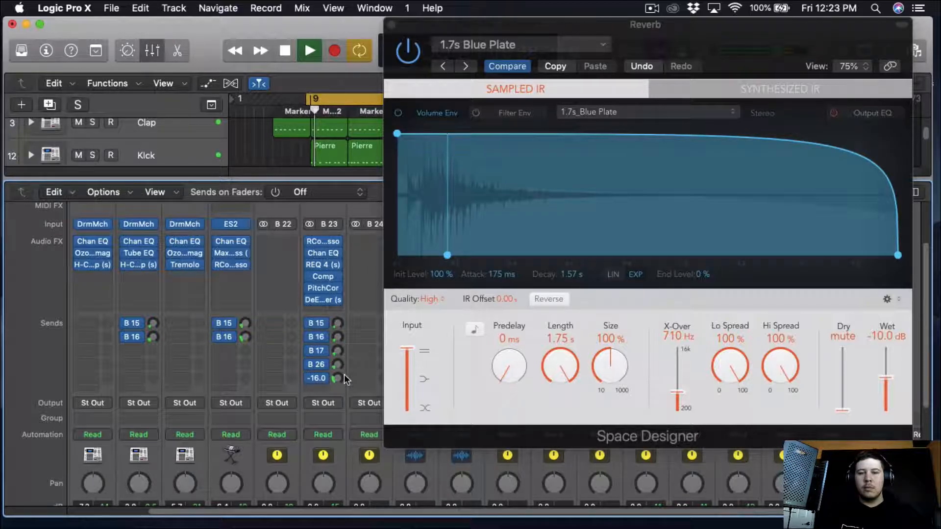
{"action": "left_click", "coordinate": [409, 54]}
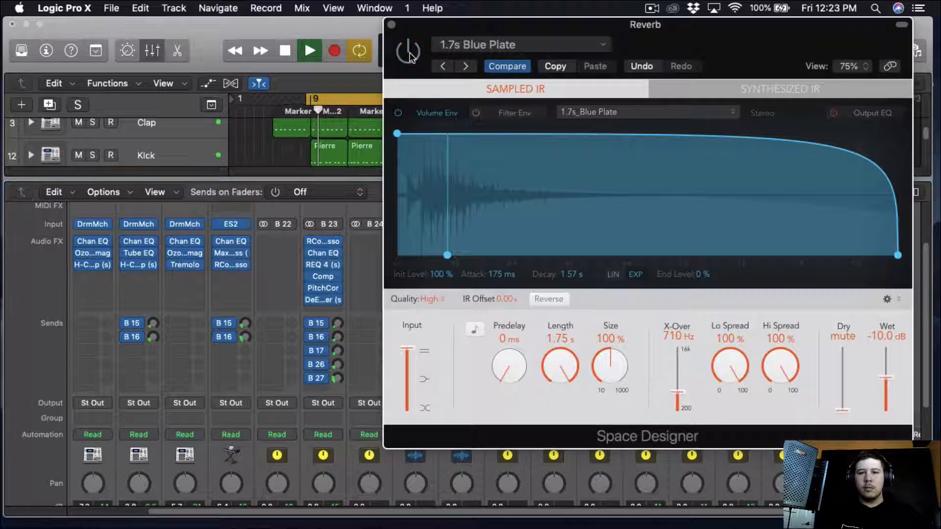
{"action": "left_click", "coordinate": [391, 24]}
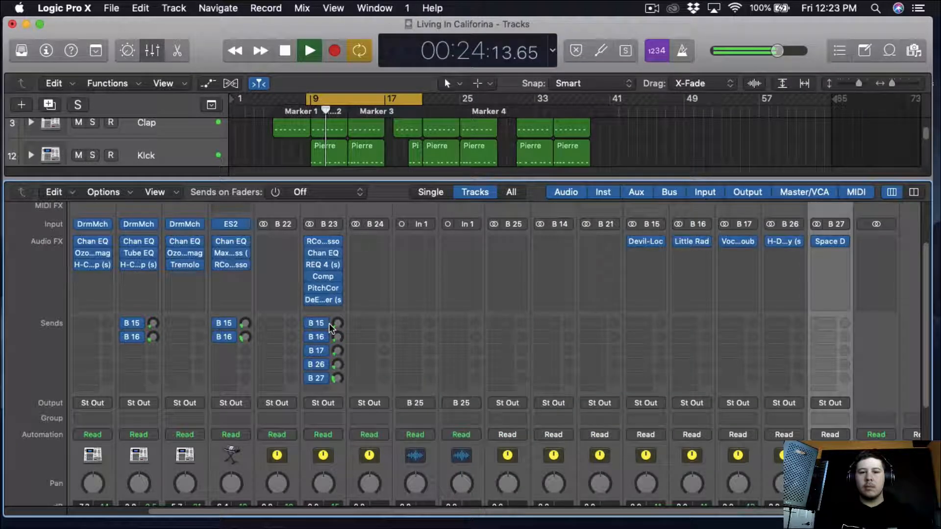
Step: Add a Bus 28 send to Verse 1 and select its new aux channel
{"action": "left_click", "coordinate": [318, 390]}
{"action": "mouse_move", "coordinate": [343, 470]}
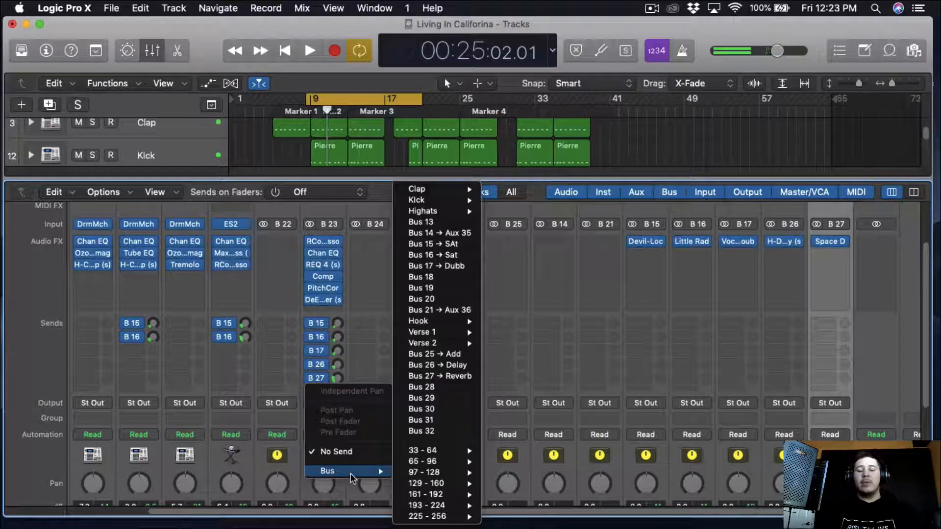
{"action": "left_click", "coordinate": [443, 390]}
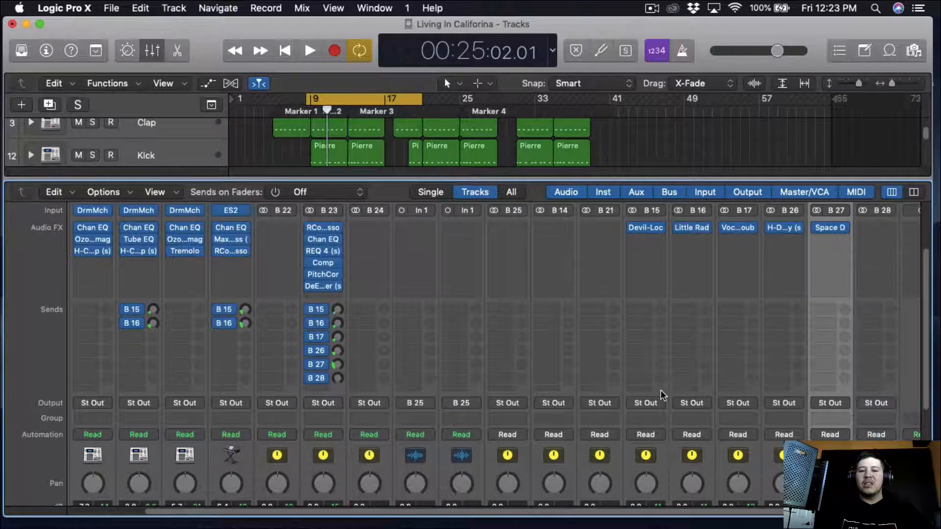
{"action": "scroll", "coordinate": [740, 367], "scroll_direction": "up", "scroll_amount": 1}
{"action": "scroll", "coordinate": [824, 360], "scroll_direction": "right", "scroll_amount": 2}
{"action": "scroll", "coordinate": [824, 343], "scroll_direction": "down", "scroll_amount": 3}
{"action": "left_click", "coordinate": [822, 308]}
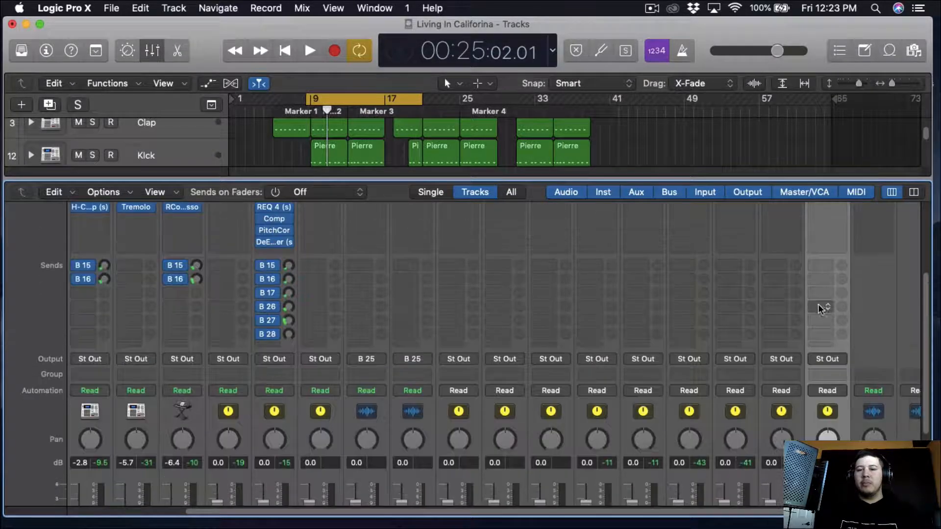
Step: Insert the Space Designer reverb on the Bus 28 Small Reverb aux
{"action": "scroll", "coordinate": [821, 294], "scroll_direction": "up", "scroll_amount": 4}
{"action": "left_click", "coordinate": [823, 264]}
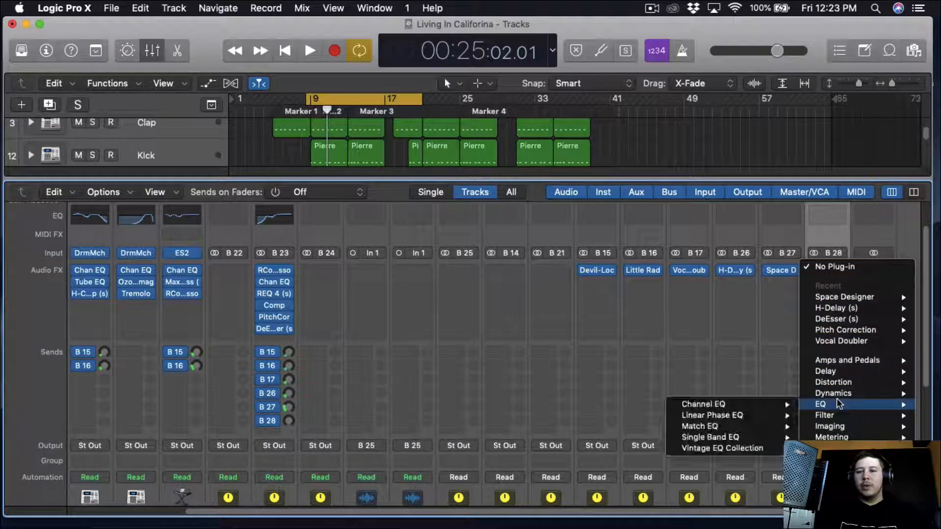
{"action": "left_click", "coordinate": [647, 468]}
Step: Load the 1.6s Short Vocal Hall preset from the small-space halls and move the window off the Verse 1 strip
{"action": "left_click", "coordinate": [152, 58]}
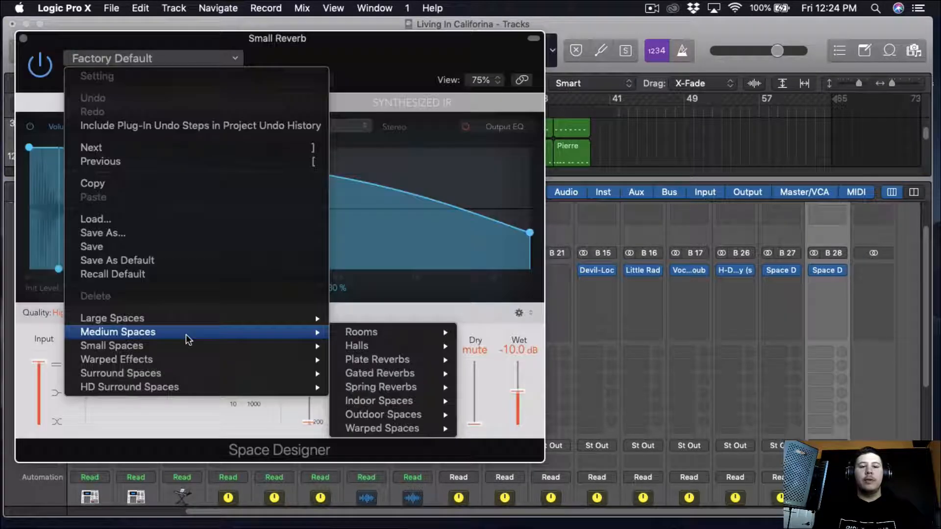
{"action": "mouse_move", "coordinate": [186, 352]}
{"action": "mouse_move", "coordinate": [373, 361]}
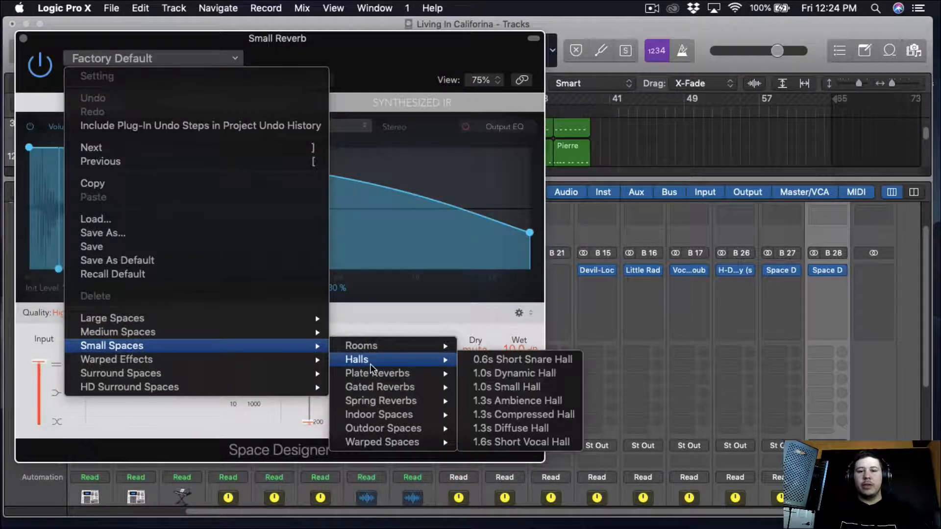
{"action": "left_click", "coordinate": [513, 442]}
{"action": "left_click_drag", "start_coordinate": [440, 51], "coordinate": [722, 61]}
Step: Set Verse 1's Bus 28 send to about -26.0 during playback and compare with the small reverb bypassed
{"action": "left_click_drag", "start_coordinate": [289, 421], "coordinate": [286, 291]}
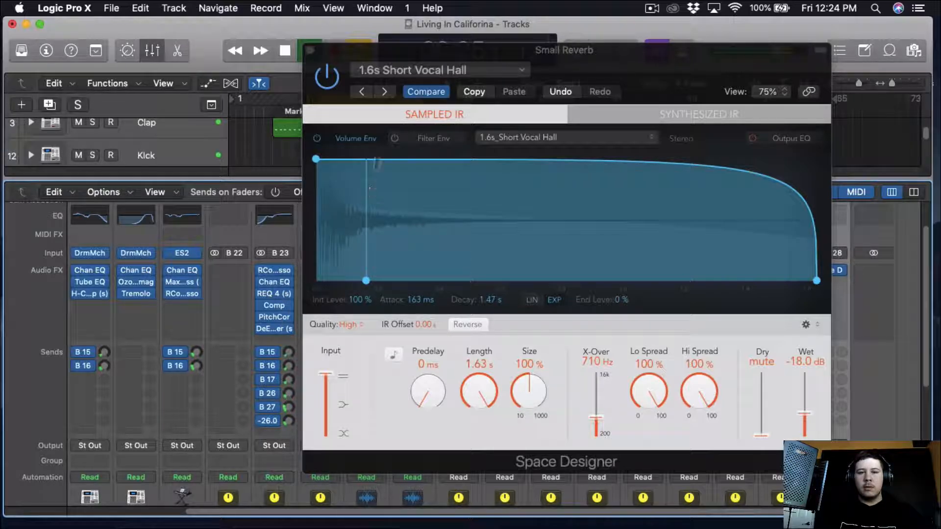
{"action": "left_click", "coordinate": [325, 83]}
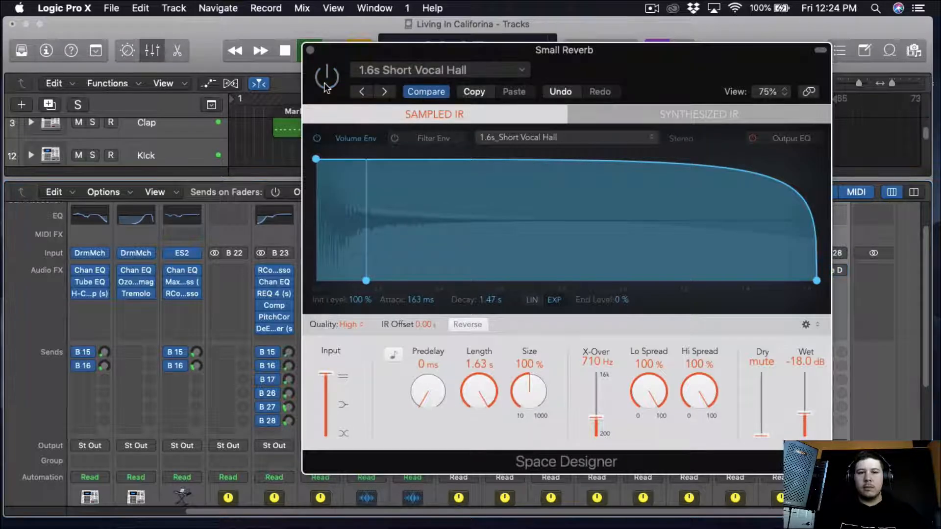
{"action": "left_click", "coordinate": [324, 83]}
Step: Solo Verse 1, compare the vocal with the small reverb bypassed and active, and close Space Designer
{"action": "scroll", "coordinate": [260, 343], "scroll_direction": "down", "scroll_amount": 8}
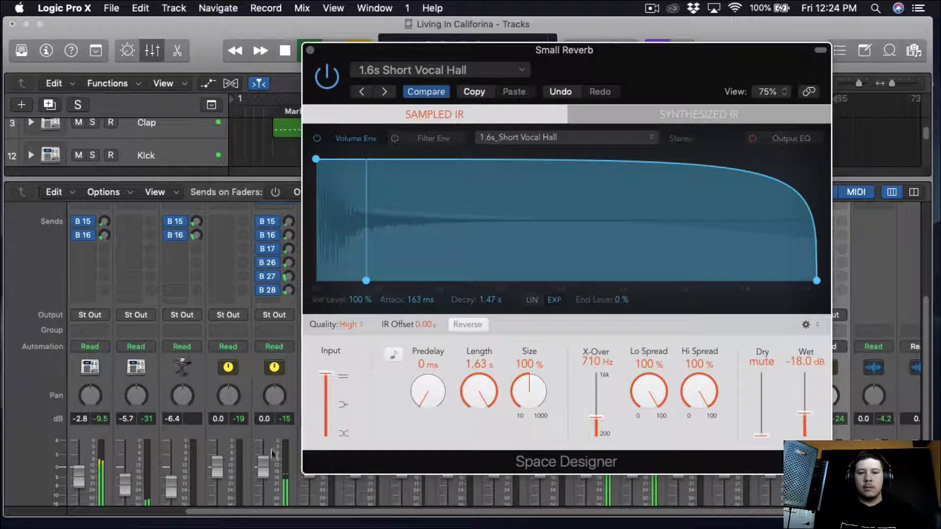
{"action": "left_click", "coordinate": [284, 478]}
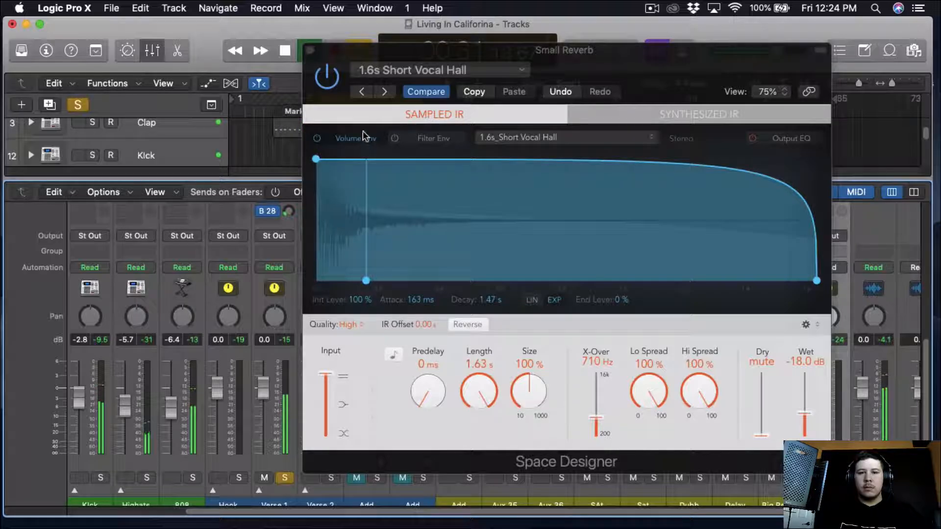
{"action": "left_click", "coordinate": [331, 92]}
{"action": "left_click", "coordinate": [326, 78]}
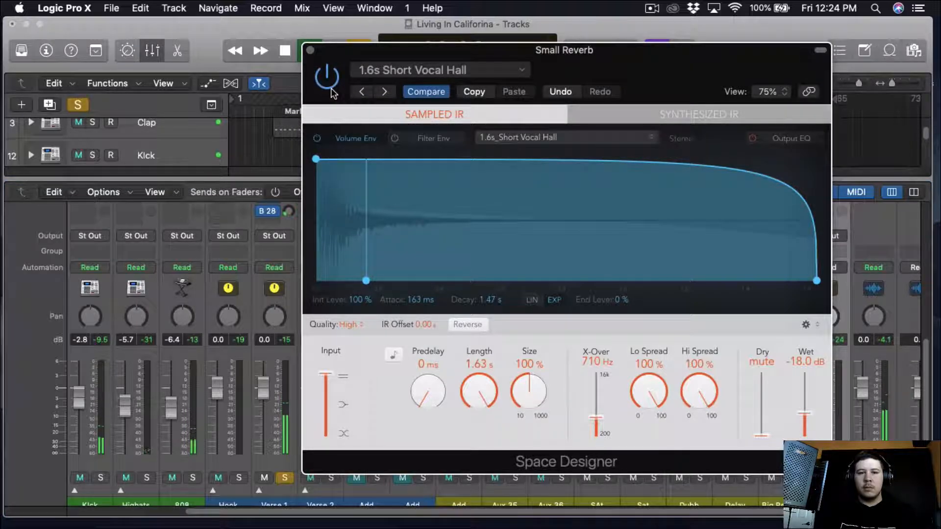
{"action": "left_click", "coordinate": [310, 50]}
Step: Fine-tune Verse 1's Bus 26 delay send while listening, and stop playback
{"action": "scroll", "coordinate": [298, 209], "scroll_direction": "up", "scroll_amount": 3}
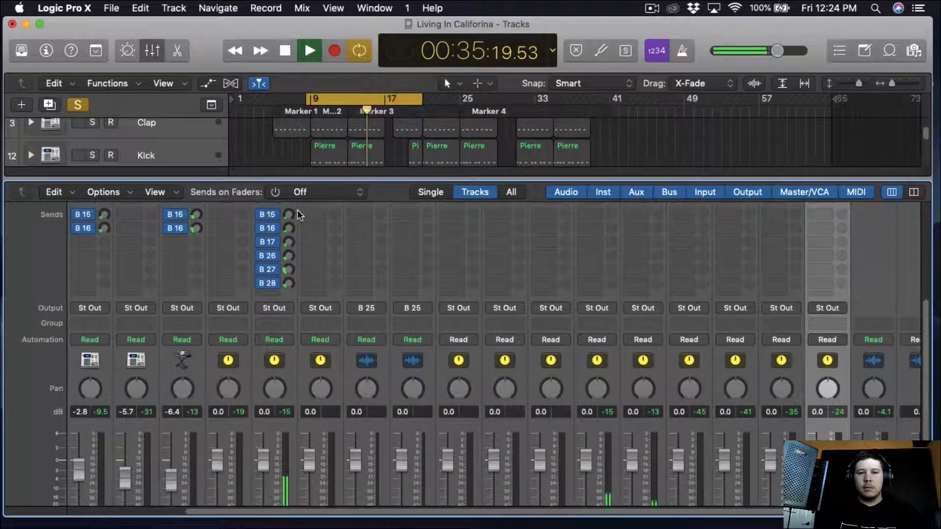
{"action": "left_click_drag", "start_coordinate": [288, 253], "coordinate": [289, 250]}
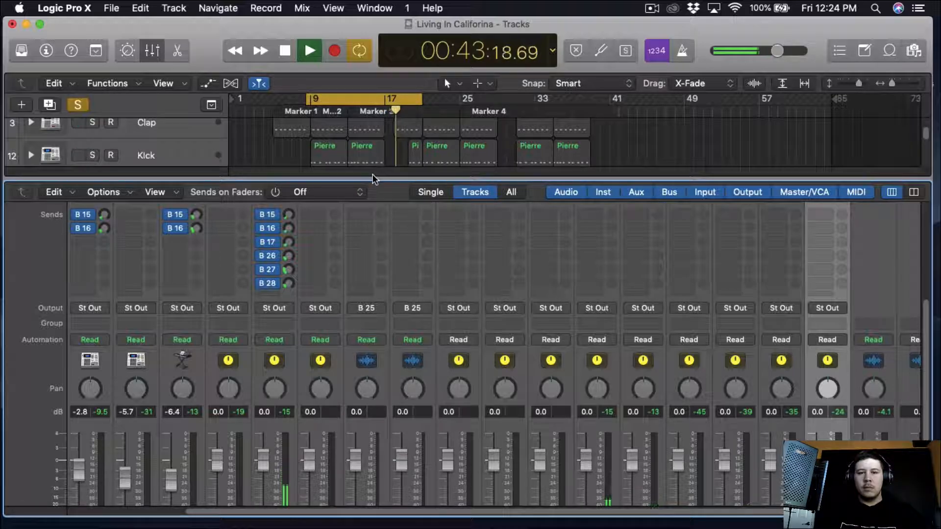
{"action": "key", "text": "space"}
Step: Insert a Channel EQ after Space Designer on the Bus 27 Big Reverb aux
{"action": "scroll", "coordinate": [392, 275], "scroll_direction": "up", "scroll_amount": 3}
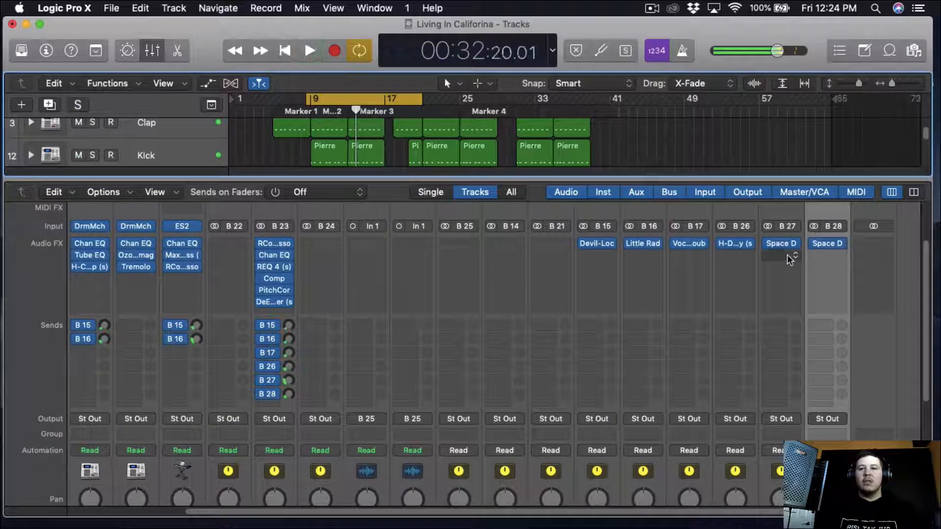
{"action": "left_click", "coordinate": [785, 254]}
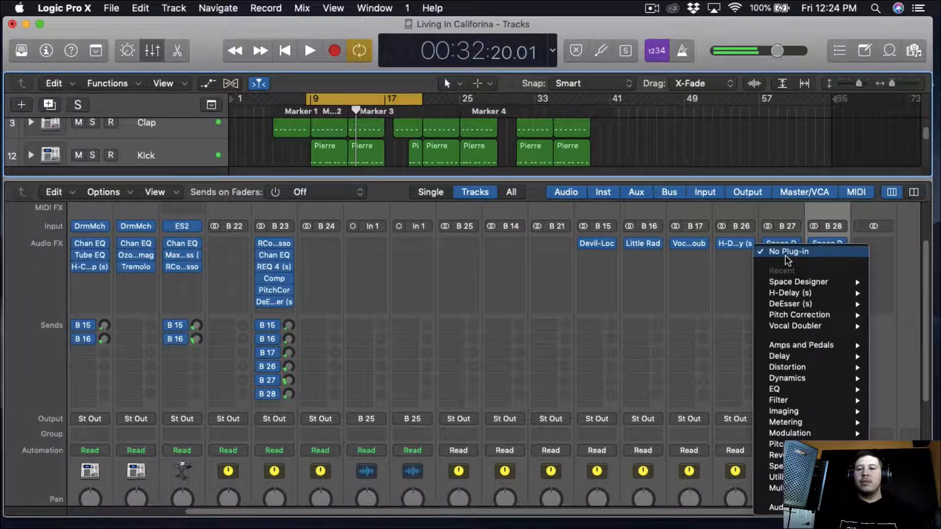
{"action": "mouse_move", "coordinate": [779, 389]}
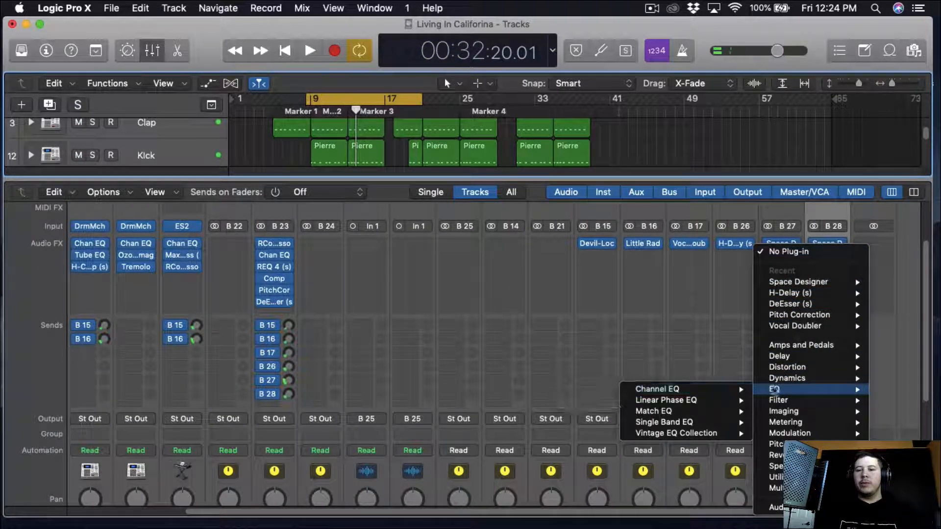
{"action": "left_click", "coordinate": [651, 388]}
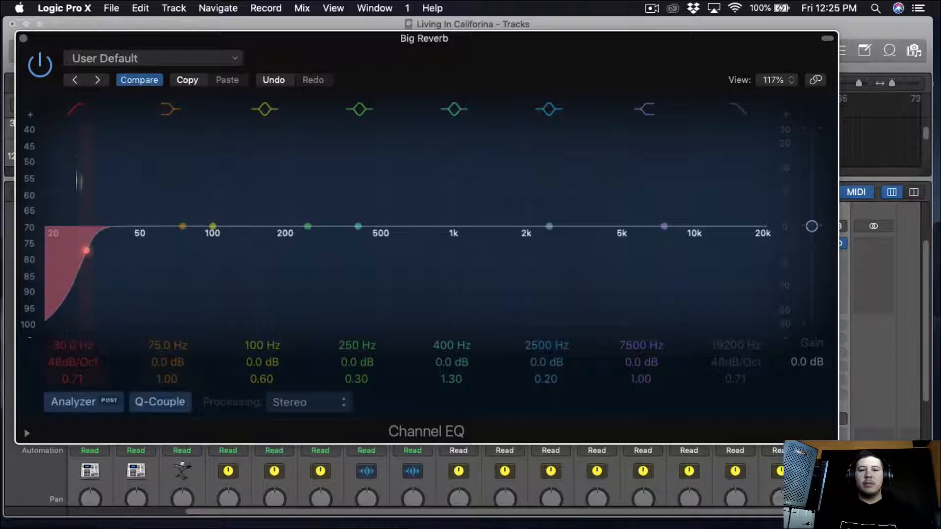
Step: Set the Big Reverb EQ's low cut to 265 Hz at 12 dB/Oct during playback
{"action": "left_click_drag", "start_coordinate": [78, 371], "coordinate": [77, 396]}
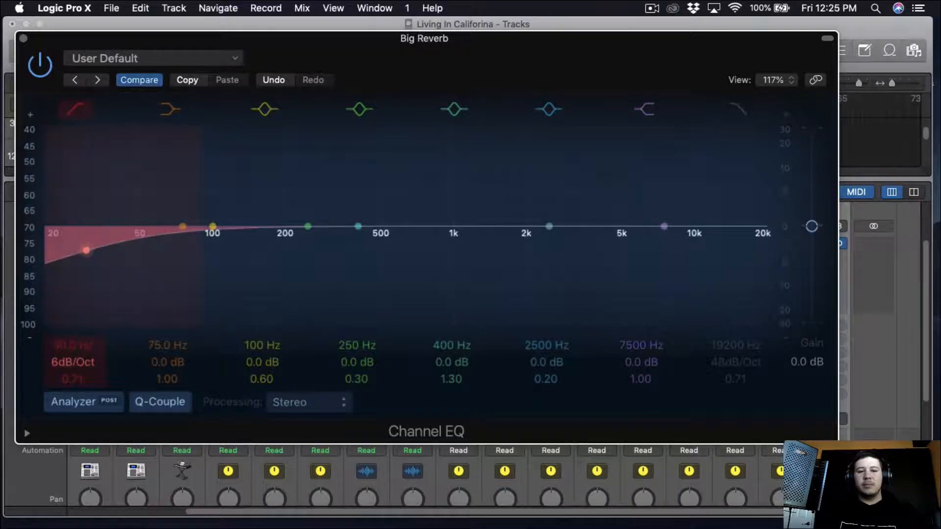
{"action": "key", "text": "space"}
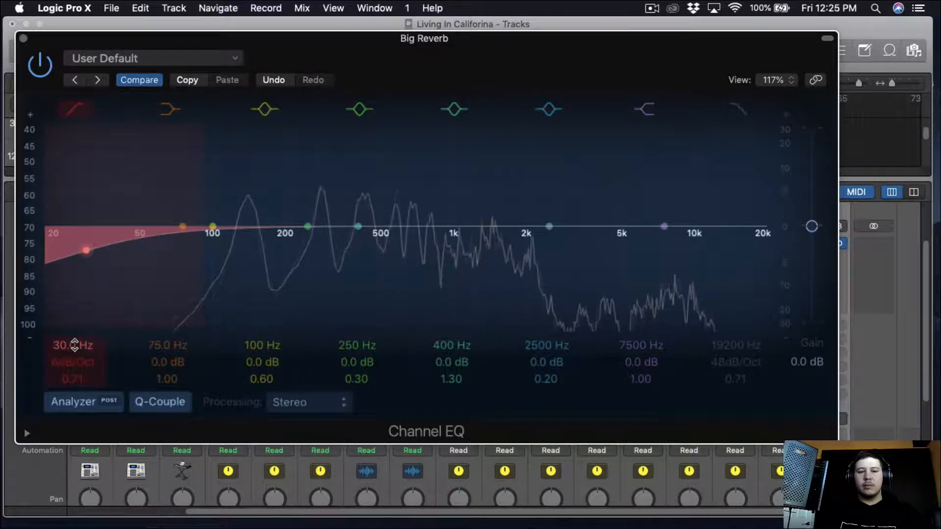
{"action": "left_click_drag", "start_coordinate": [75, 345], "coordinate": [63, 314]}
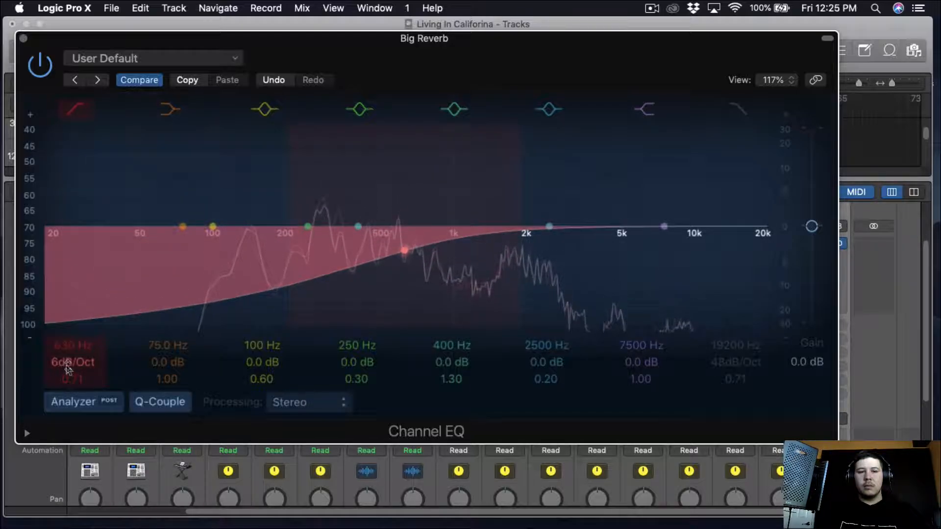
{"action": "left_click_drag", "start_coordinate": [69, 361], "coordinate": [69, 355]}
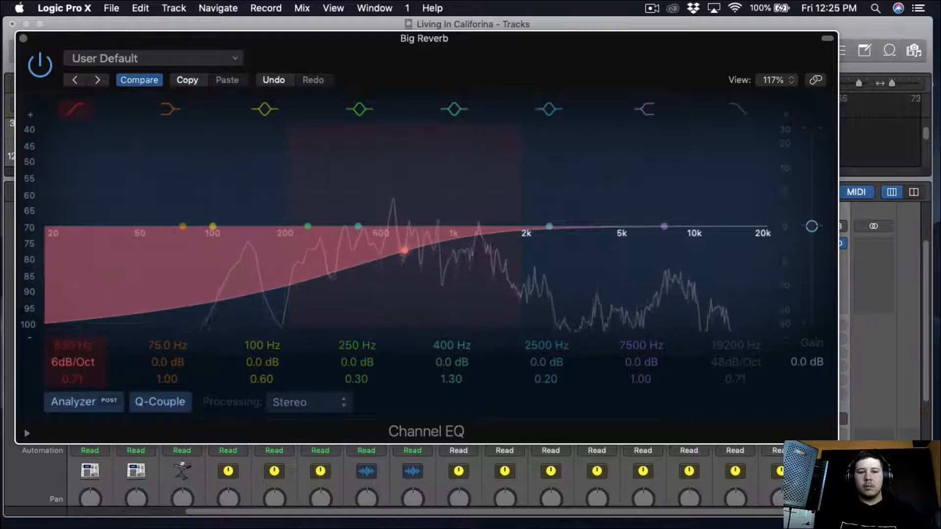
{"action": "left_click_drag", "start_coordinate": [72, 345], "coordinate": [73, 366]}
Step: Enable the Big Reverb EQ's high cut, set it to 12400 Hz at 12 dB/Oct, and close the EQ
{"action": "left_click", "coordinate": [739, 110]}
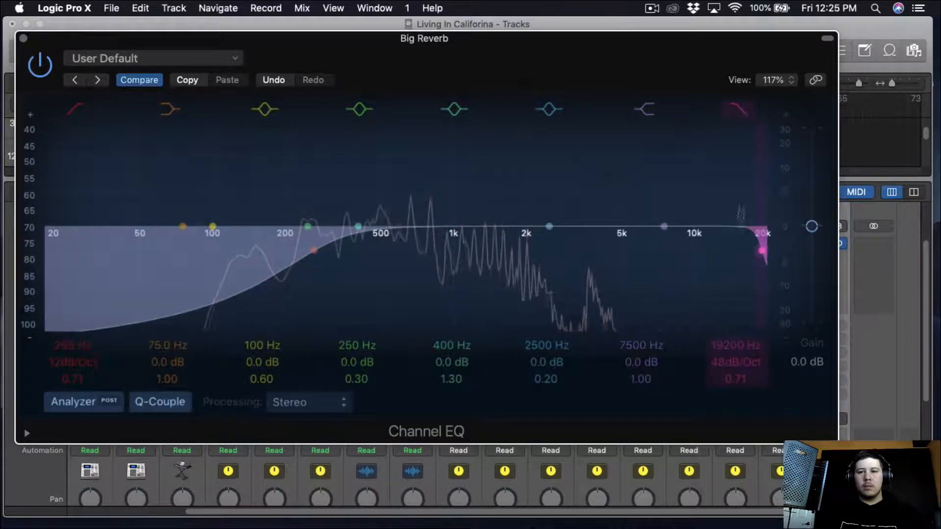
{"action": "mouse_move", "coordinate": [733, 343]}
{"action": "left_mouse_down"}
{"action": "mouse_move", "coordinate": [733, 358]}
{"action": "mouse_move", "coordinate": [720, 352]}
{"action": "mouse_move", "coordinate": [737, 370]}
{"action": "mouse_move", "coordinate": [730, 329]}
{"action": "left_mouse_up"}
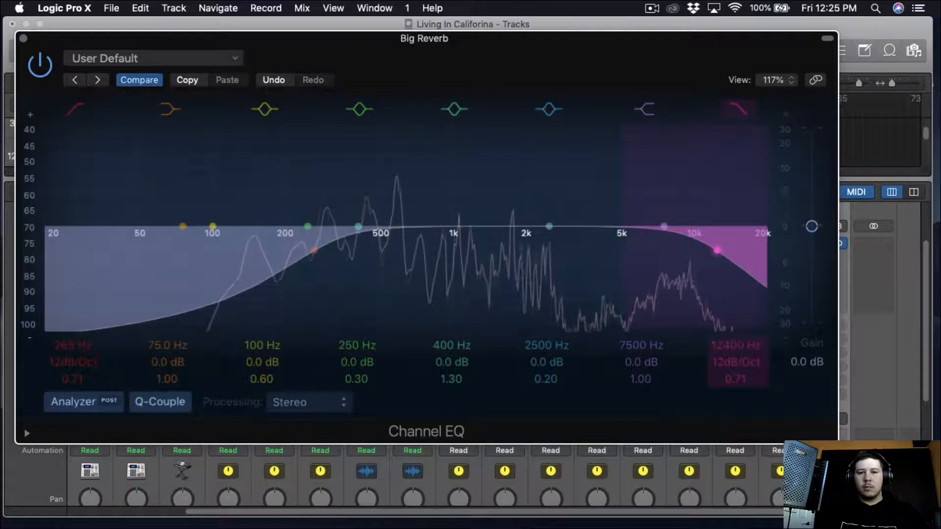
{"action": "left_click", "coordinate": [23, 37]}
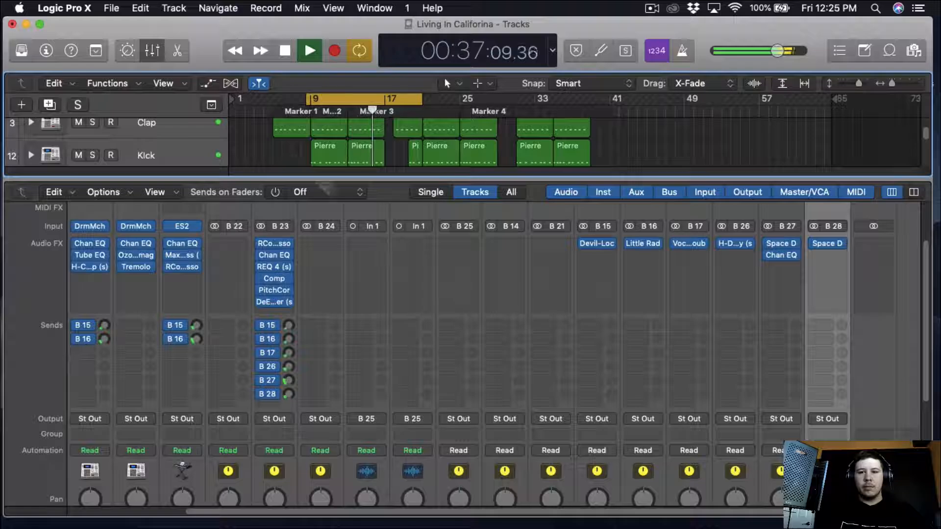
Step: Insert a stereo Channel EQ on the Bus 28 Small Reverb aux and set its low cut to 330 Hz at 12 dB/Oct
{"action": "left_click", "coordinate": [838, 256]}
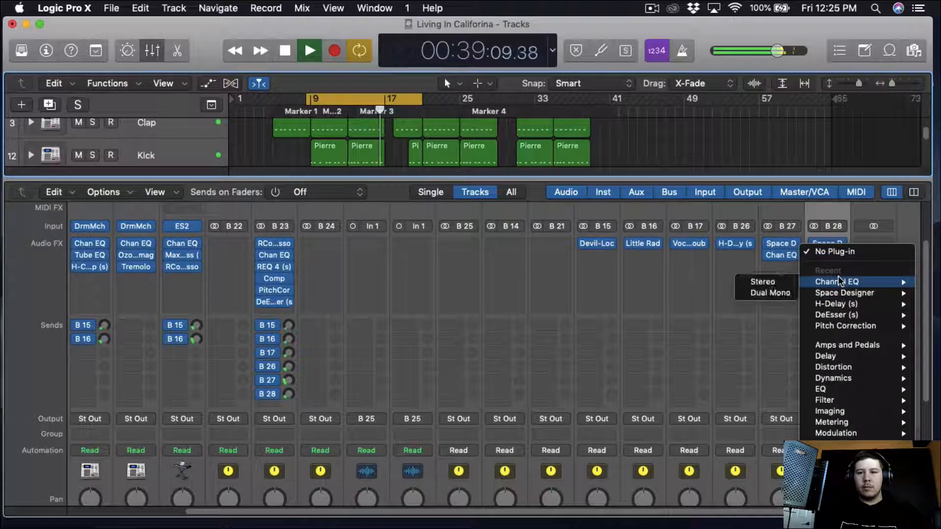
{"action": "left_click", "coordinate": [837, 279]}
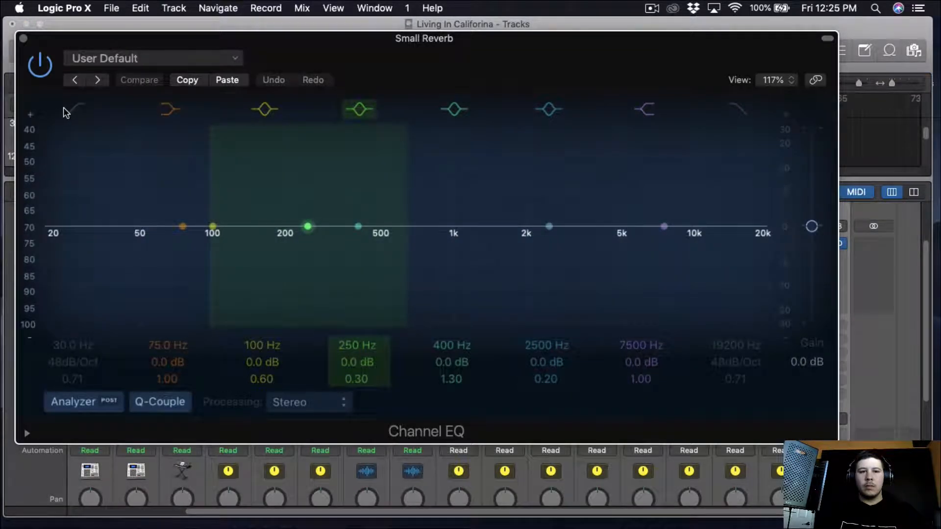
{"action": "left_click", "coordinate": [85, 356]}
{"action": "left_click_drag", "start_coordinate": [83, 361], "coordinate": [85, 301]}
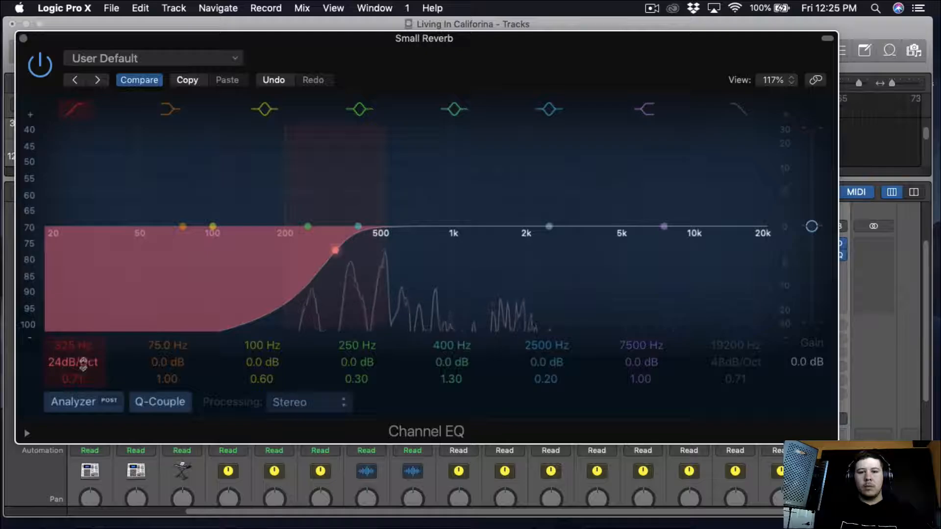
{"action": "mouse_move", "coordinate": [84, 362]}
{"action": "left_mouse_down"}
{"action": "mouse_move", "coordinate": [84, 371]}
{"action": "mouse_move", "coordinate": [86, 346]}
{"action": "left_mouse_up"}
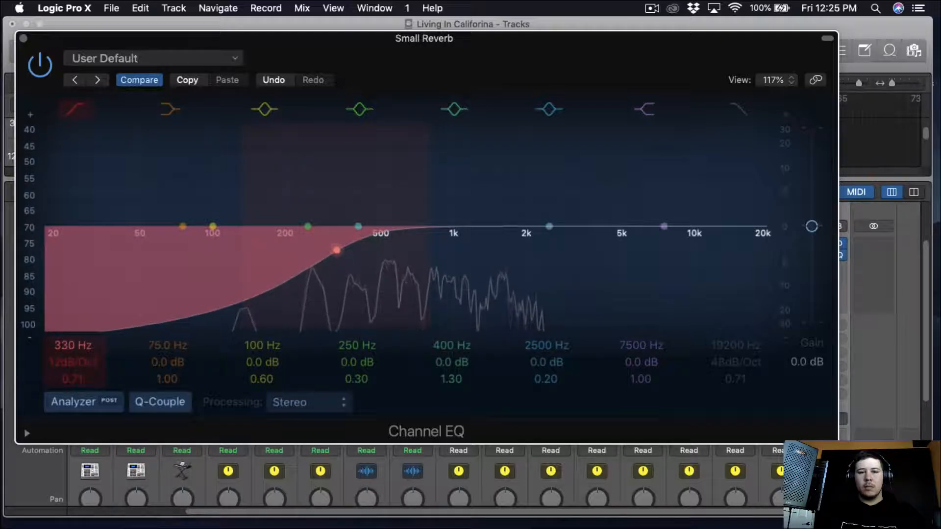
Step: Set the Small Reverb EQ's high cut to 15800 Hz at 12 dB/Oct, close the EQ and stop playback
{"action": "left_click", "coordinate": [738, 109]}
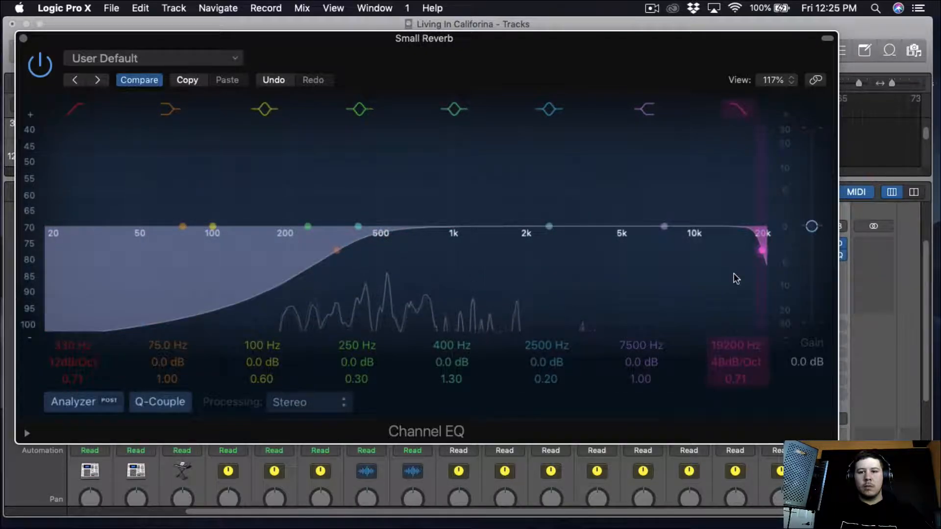
{"action": "left_click_drag", "start_coordinate": [727, 362], "coordinate": [727, 380]}
{"action": "left_click_drag", "start_coordinate": [728, 346], "coordinate": [726, 324]}
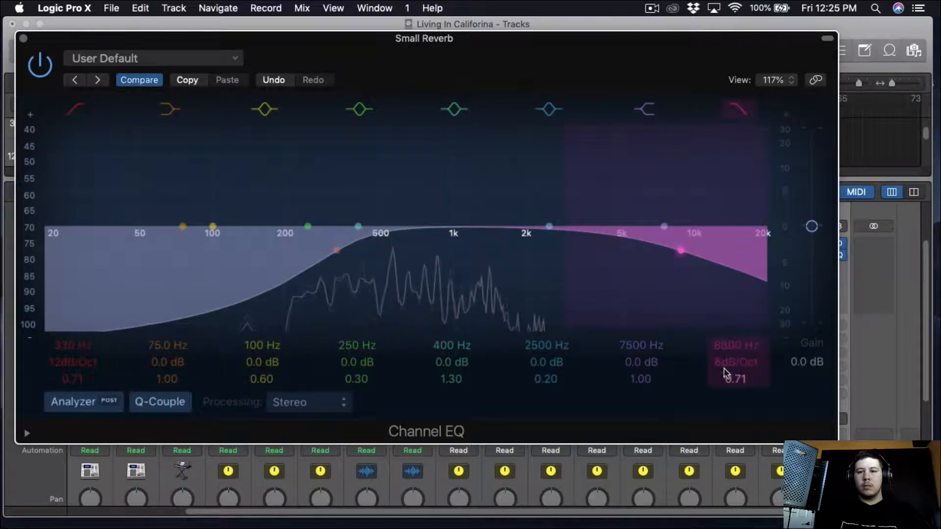
{"action": "left_click_drag", "start_coordinate": [726, 361], "coordinate": [725, 322]}
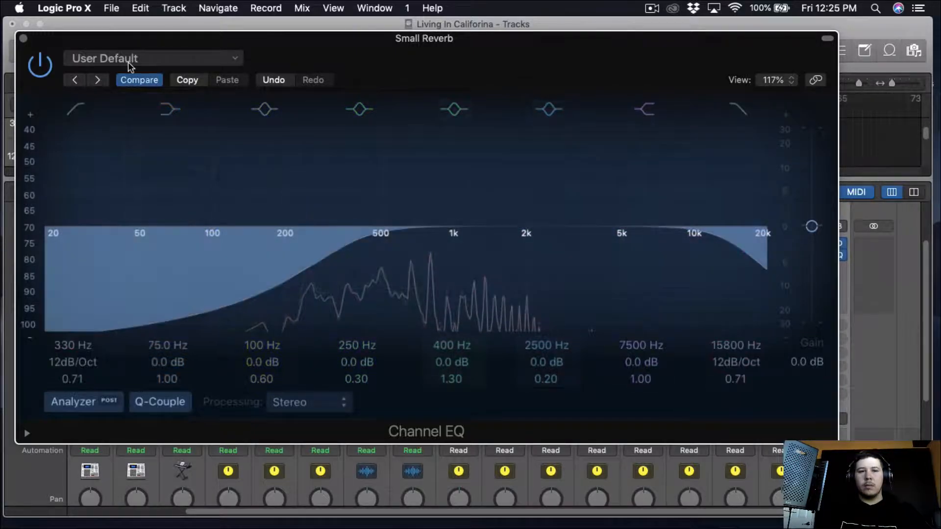
{"action": "left_click", "coordinate": [23, 39]}
{"action": "key", "text": "space"}
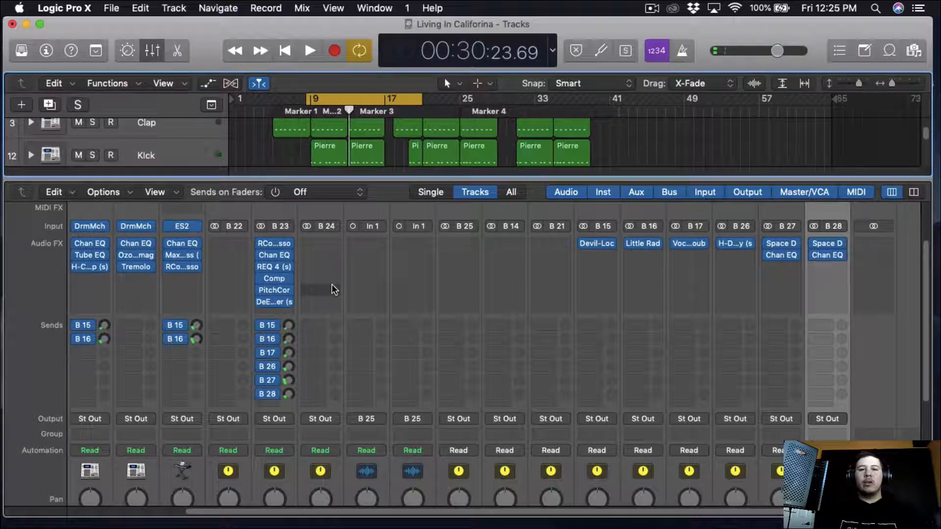
{"action": "mouse_move", "coordinate": [279, 249]}
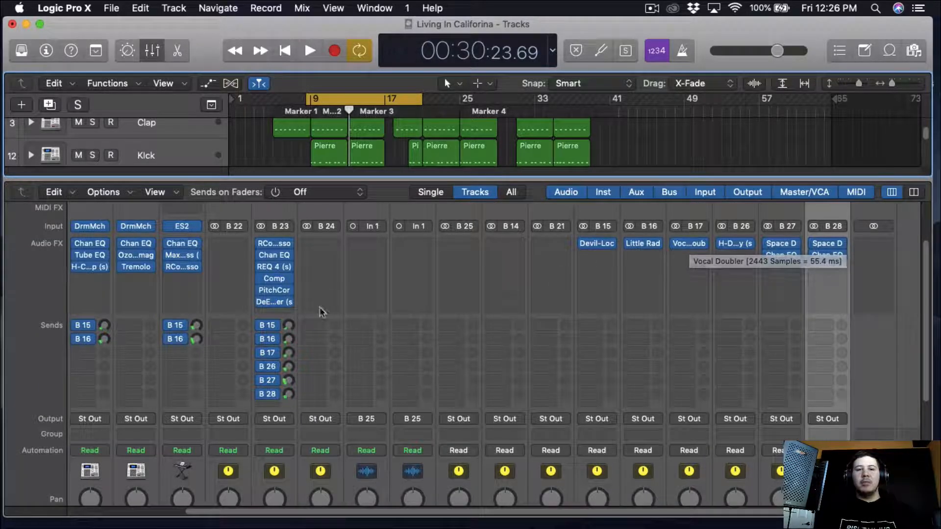
{"action": "scroll", "coordinate": [315, 305], "scroll_direction": "up", "scroll_amount": 3}
{"action": "scroll", "coordinate": [316, 305], "scroll_direction": "left", "scroll_amount": 3}
{"action": "scroll", "coordinate": [316, 305], "scroll_direction": "down", "scroll_amount": 5}
{"action": "scroll", "coordinate": [316, 305], "scroll_direction": "down", "scroll_amount": 5}
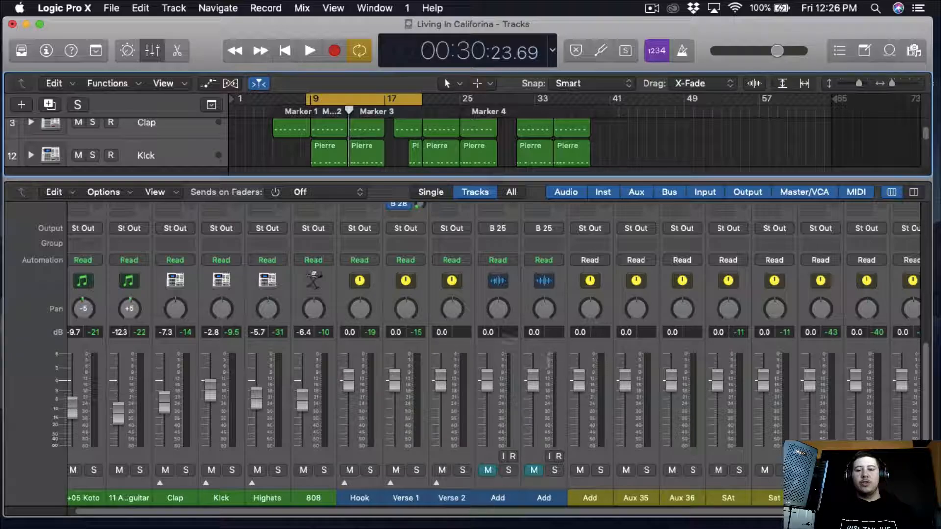
{"action": "scroll", "coordinate": [373, 382], "scroll_direction": "up", "scroll_amount": 5}
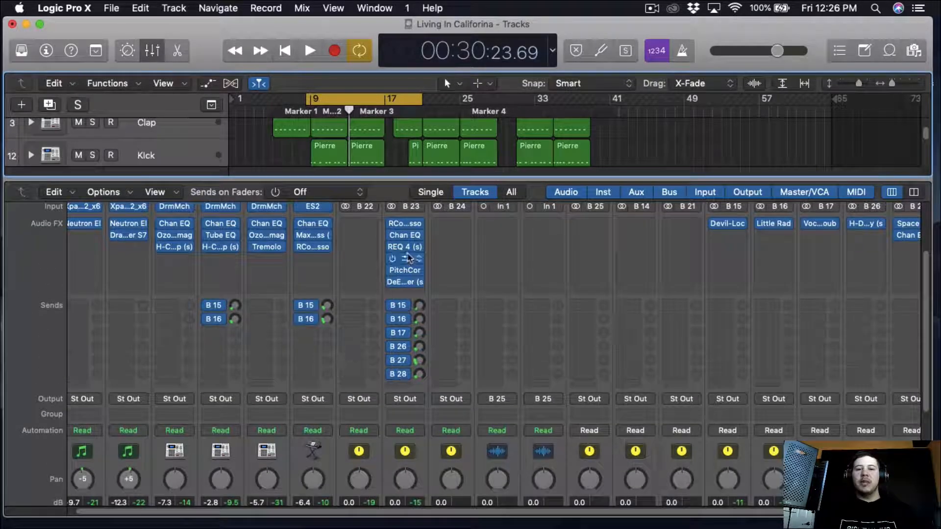